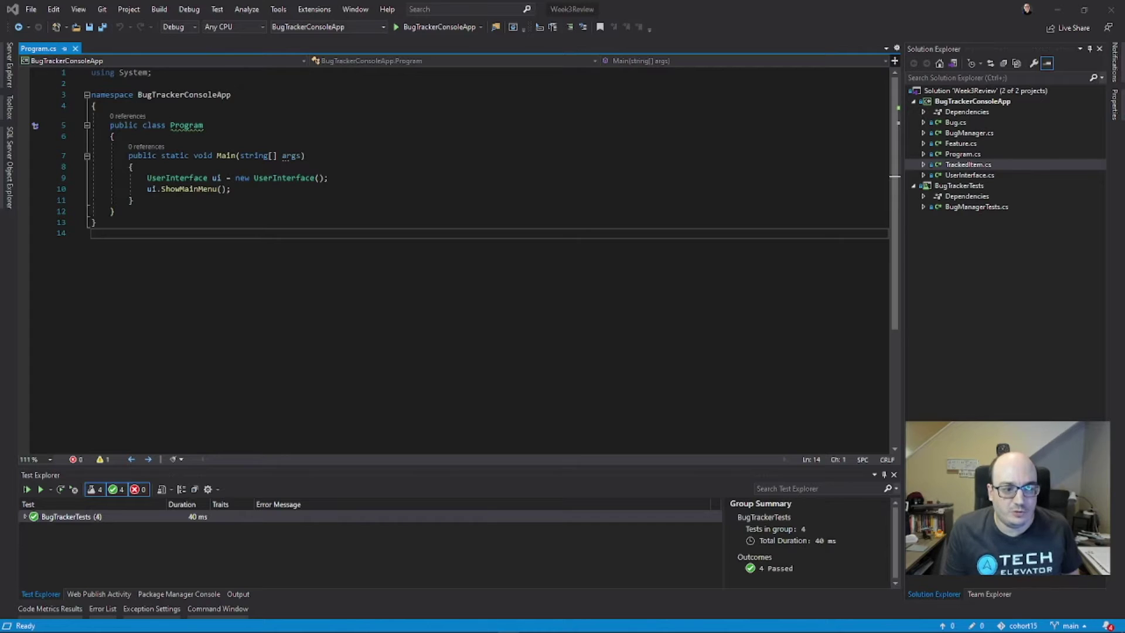
Preview Program.cs, BugManager.cs and Feature.cs from Solution Explorer.
left_click(445, 257)
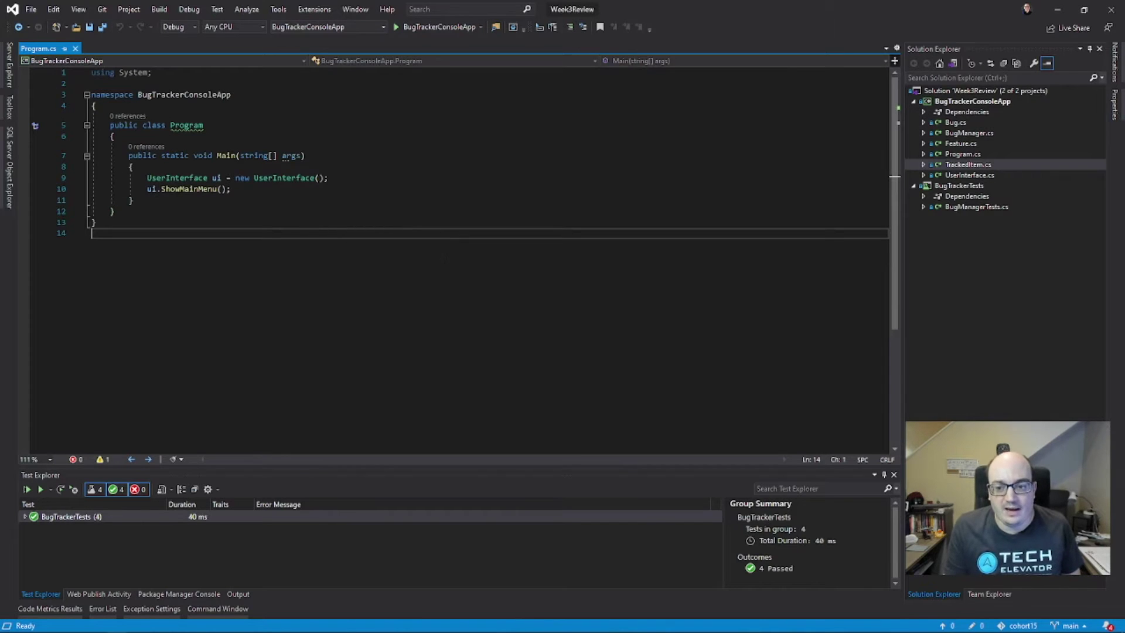
left_click(965, 155)
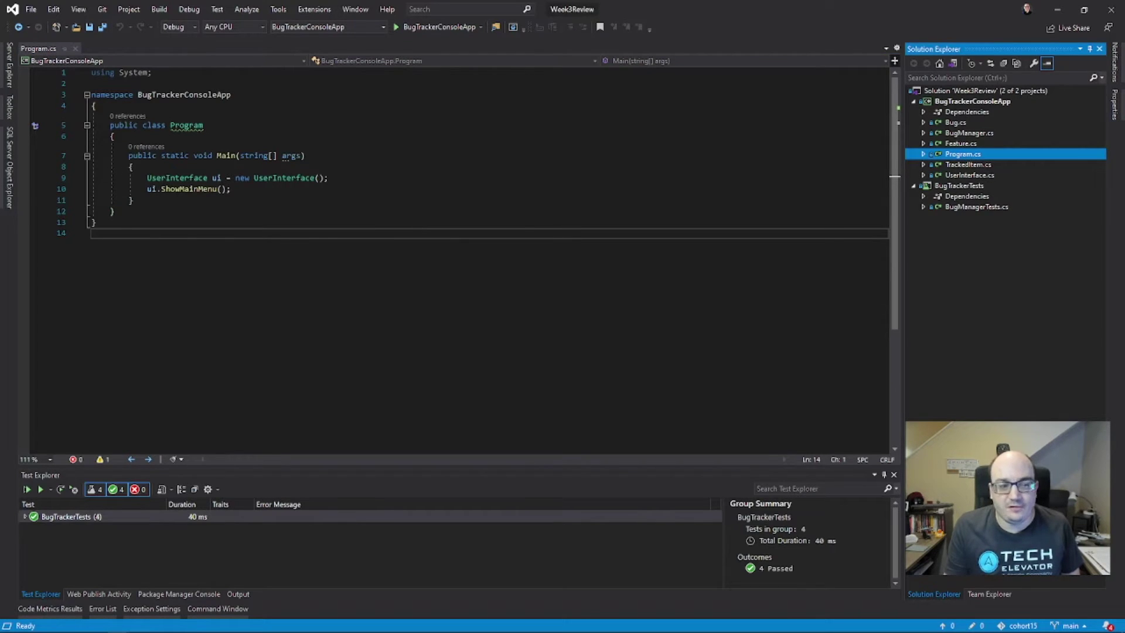
left_click(39, 50)
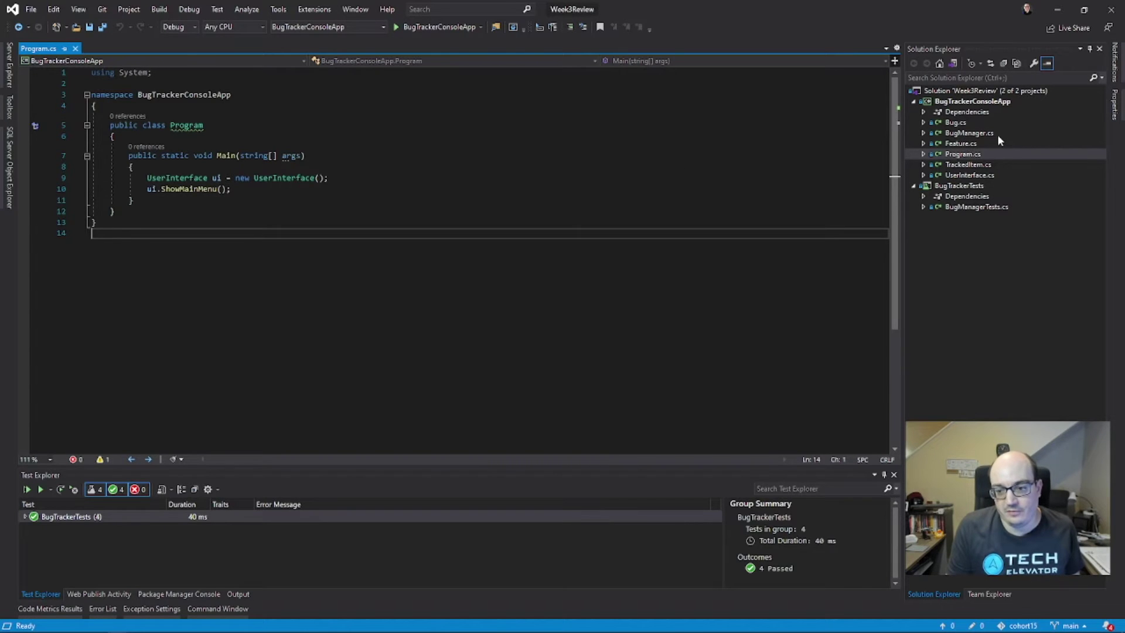
left_click(980, 132)
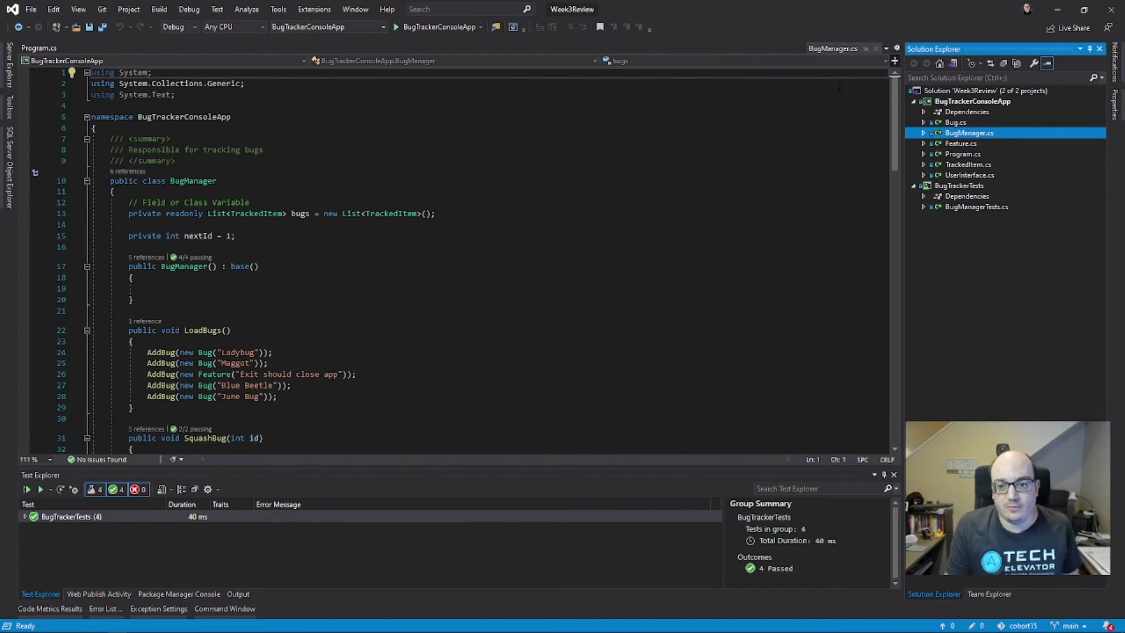
left_click(959, 143)
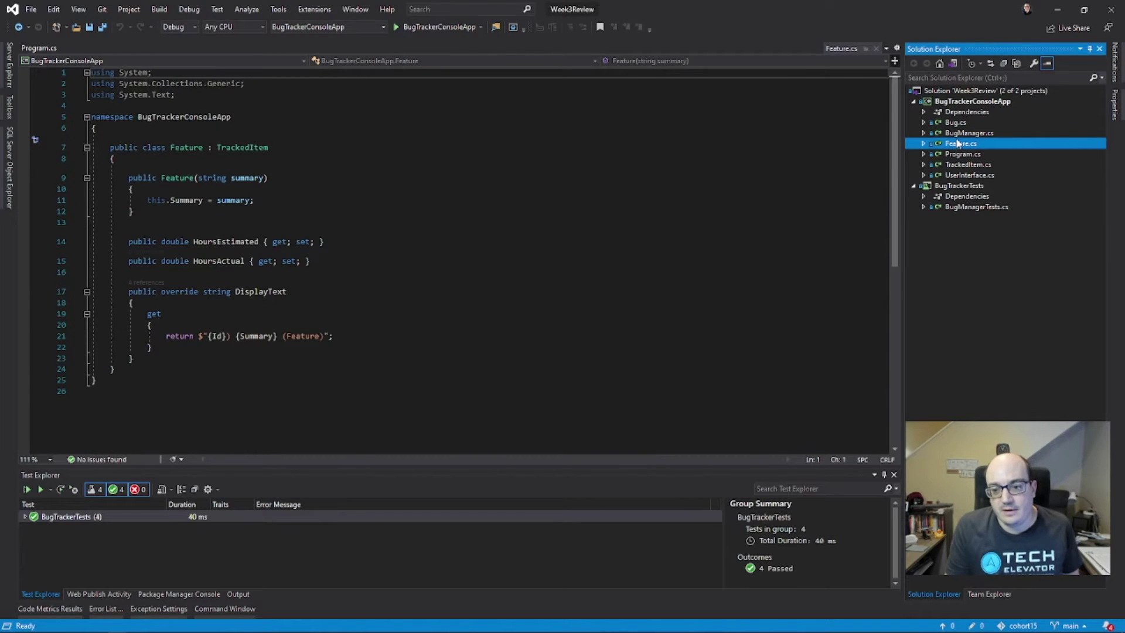
left_click(959, 132)
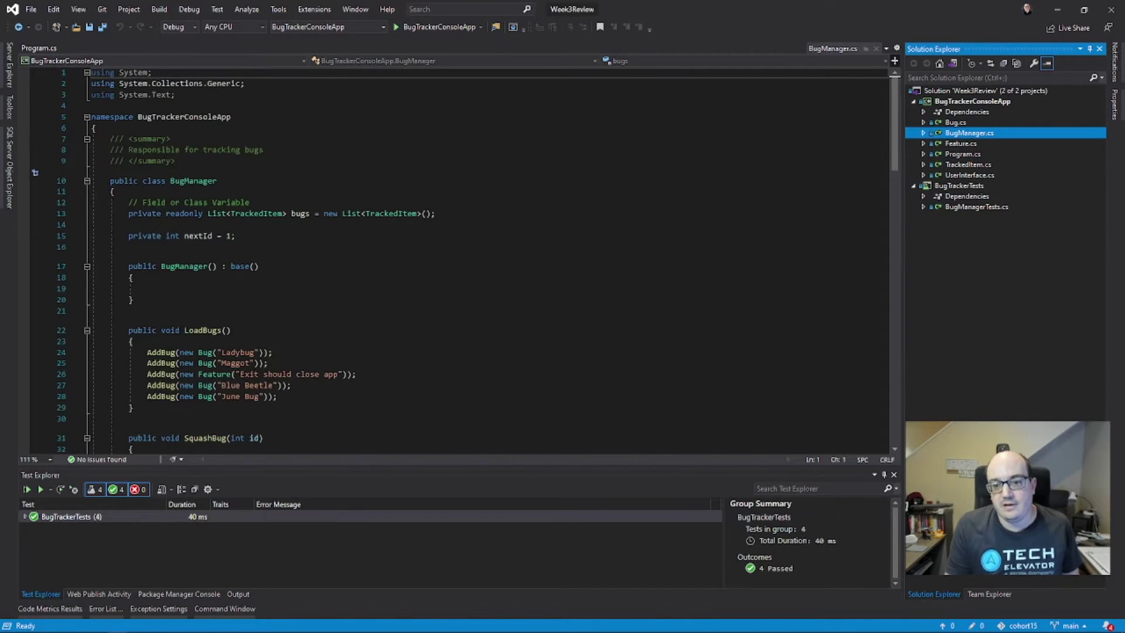
Keep BugManager.cs open, preview Feature.cs, then flip between the BugManager.cs and Program.cs tabs.
left_click(867, 50)
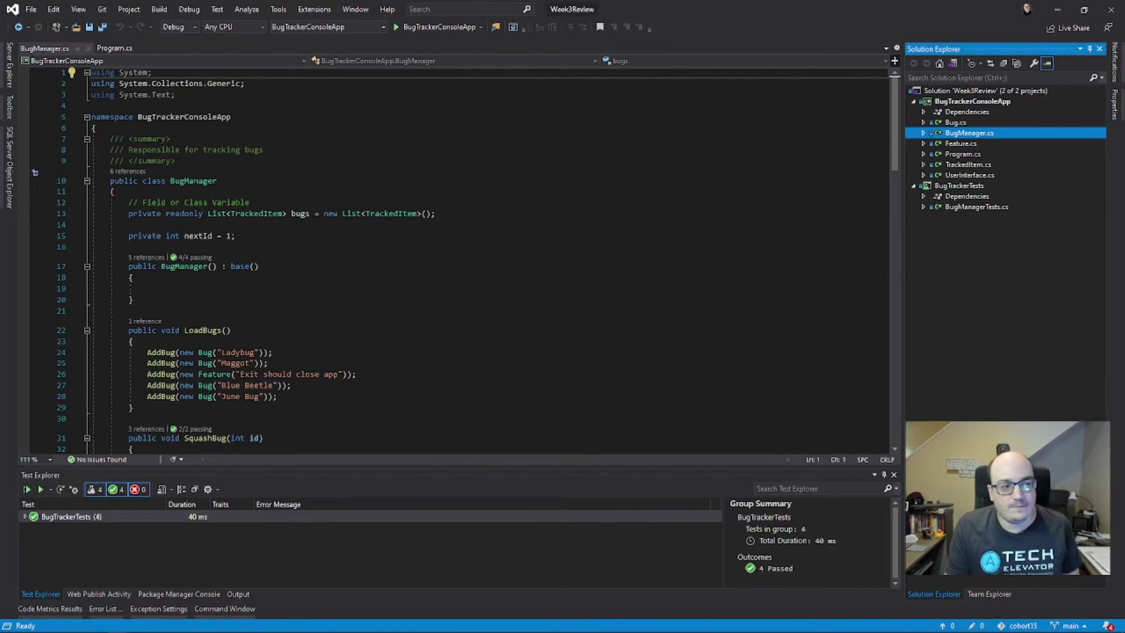
left_click(954, 145)
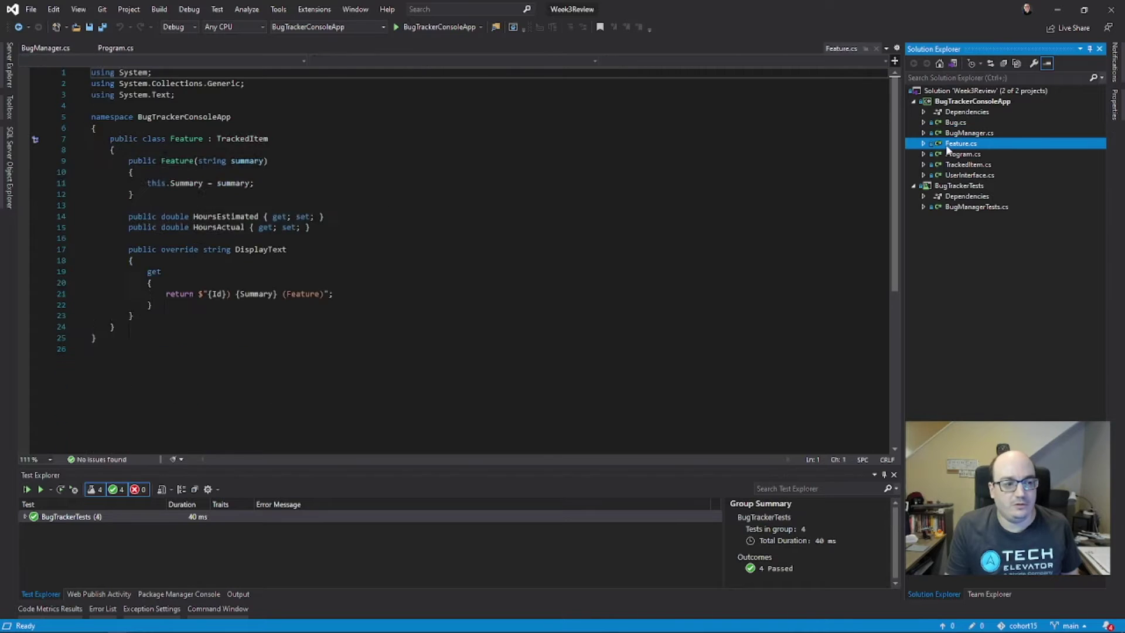
left_click(45, 48)
left_click(114, 47)
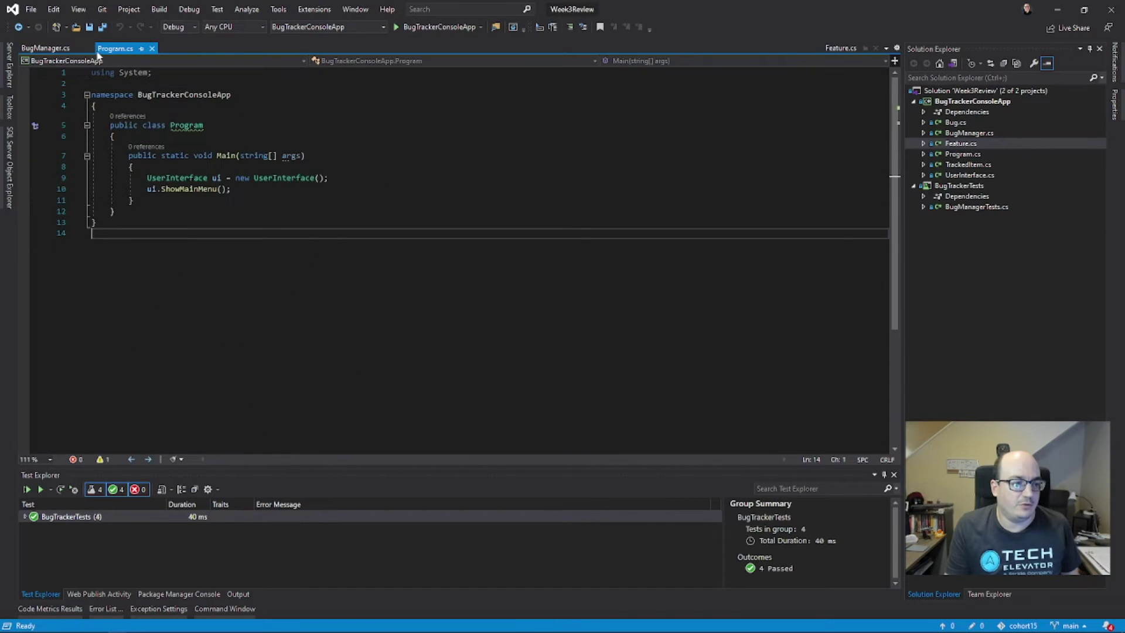
left_click(46, 48)
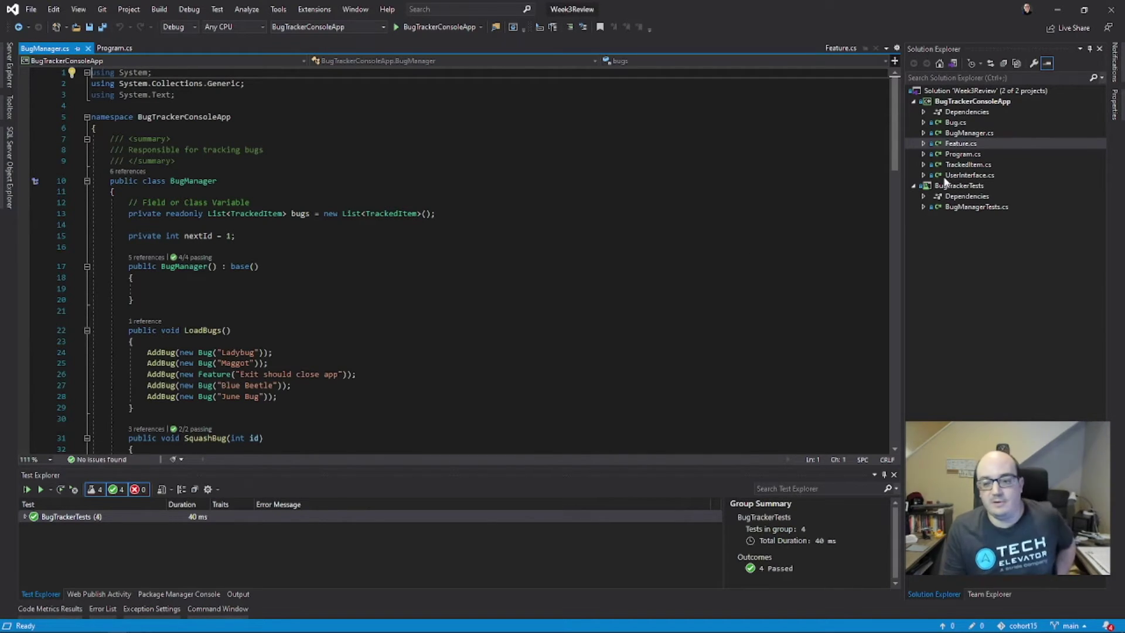
Open Bug.cs permanently, then preview TrackedItem, UserInterface, Program, Feature and BugManager files.
double_click(958, 123)
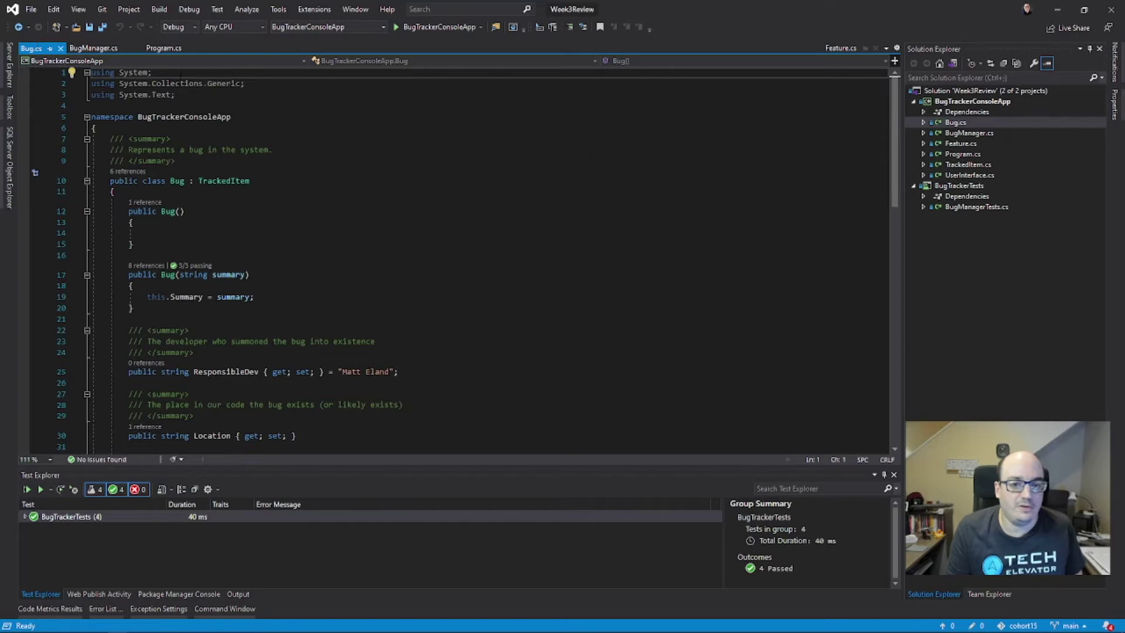
left_click(968, 165)
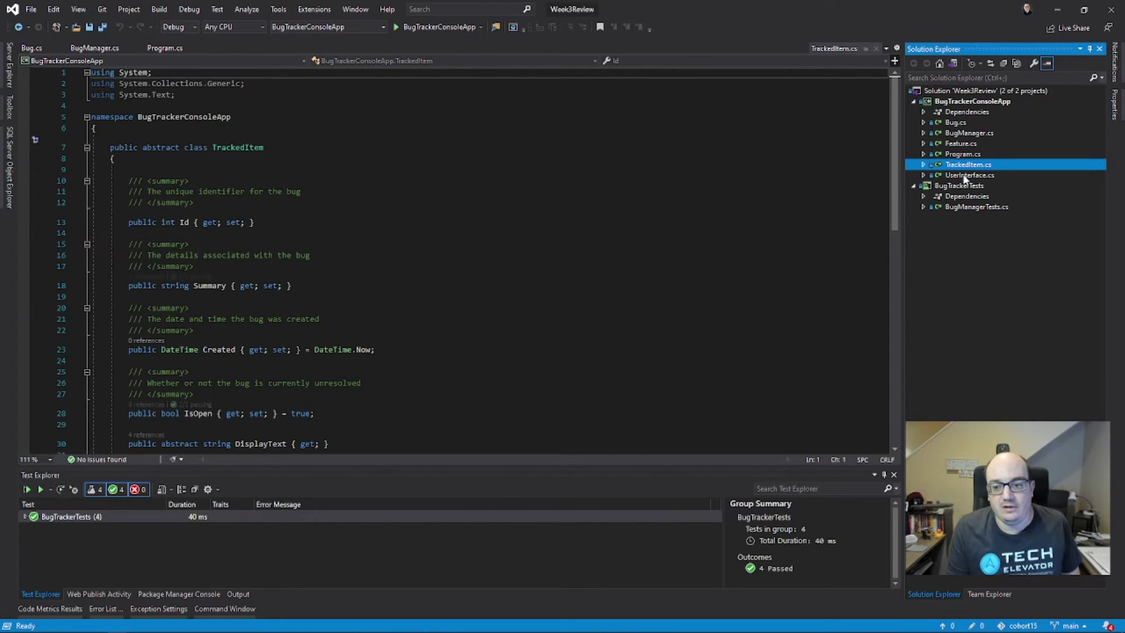
left_click(966, 177)
left_click(965, 155)
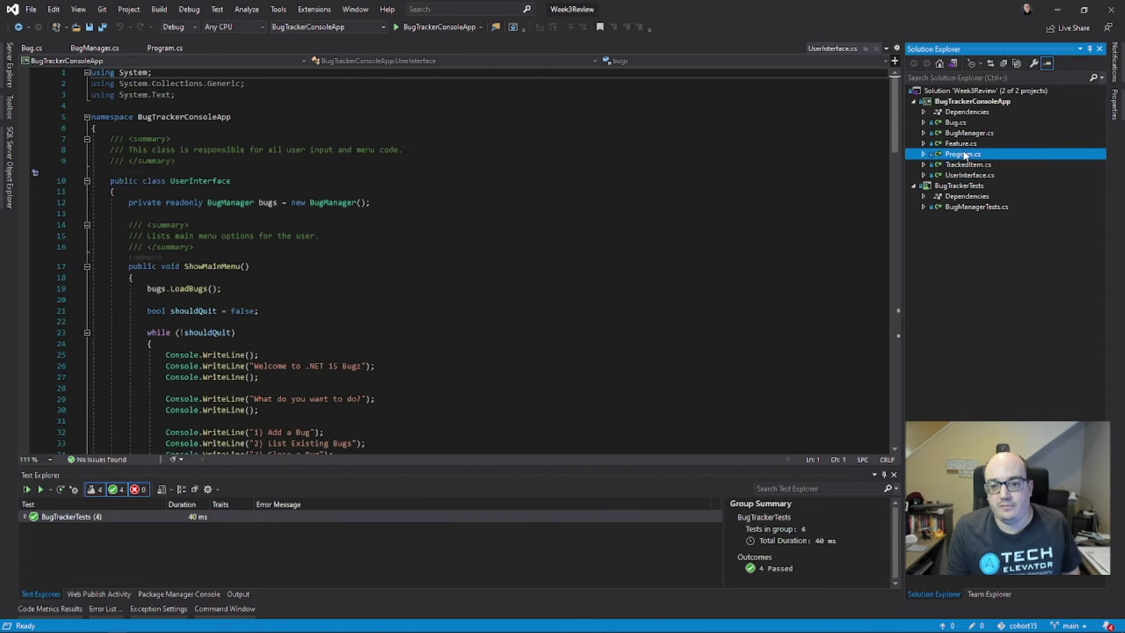
left_click(962, 144)
left_click(968, 133)
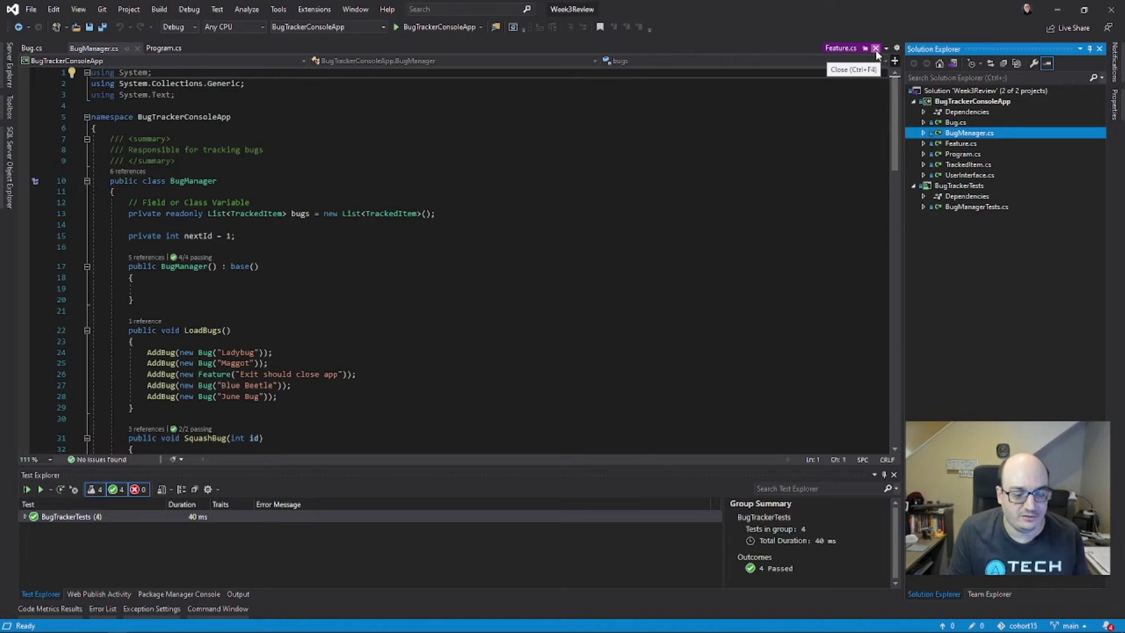
Close the Feature.cs preview and cycle through the Bug.cs, BugManager.cs and Program.cs tabs.
left_click(877, 49)
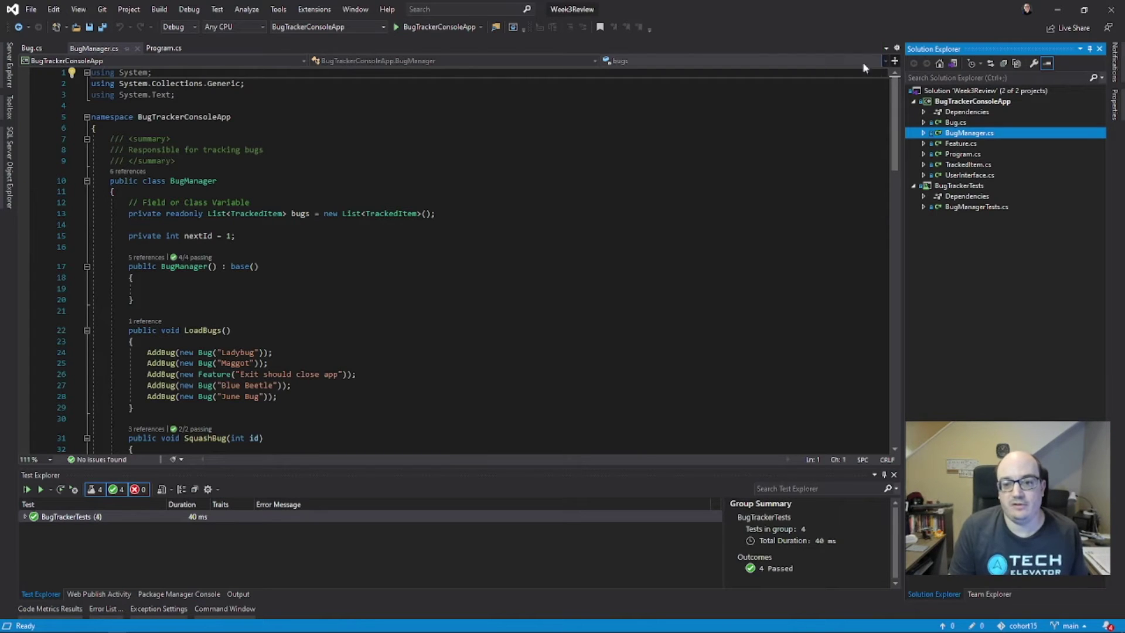
left_click(501, 182)
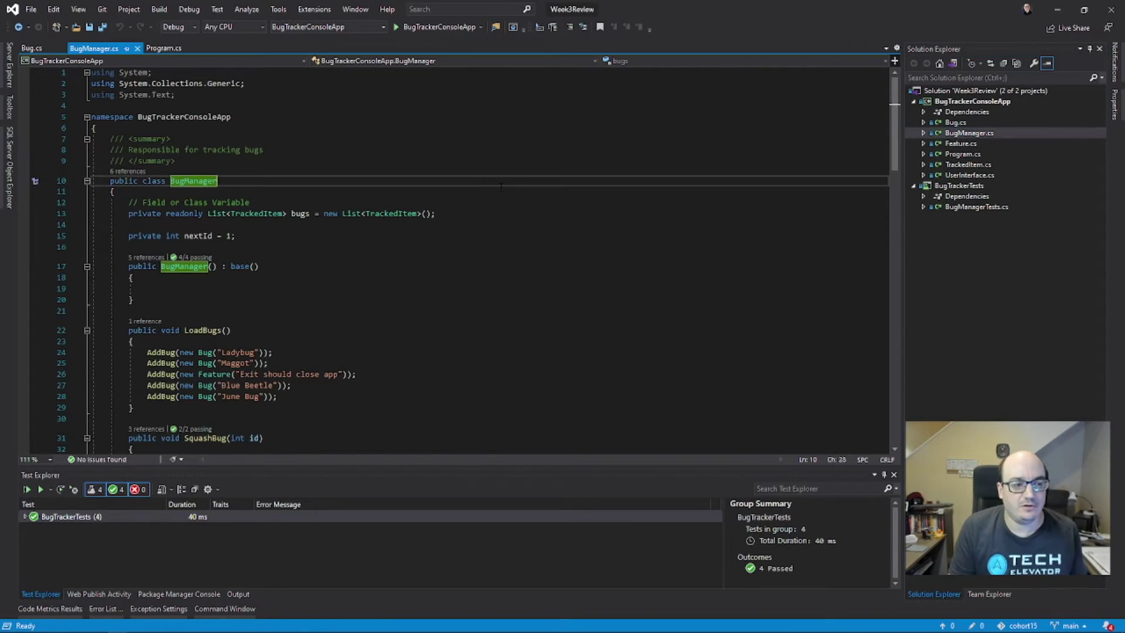
left_click(32, 49)
left_click(99, 48)
left_click(154, 50)
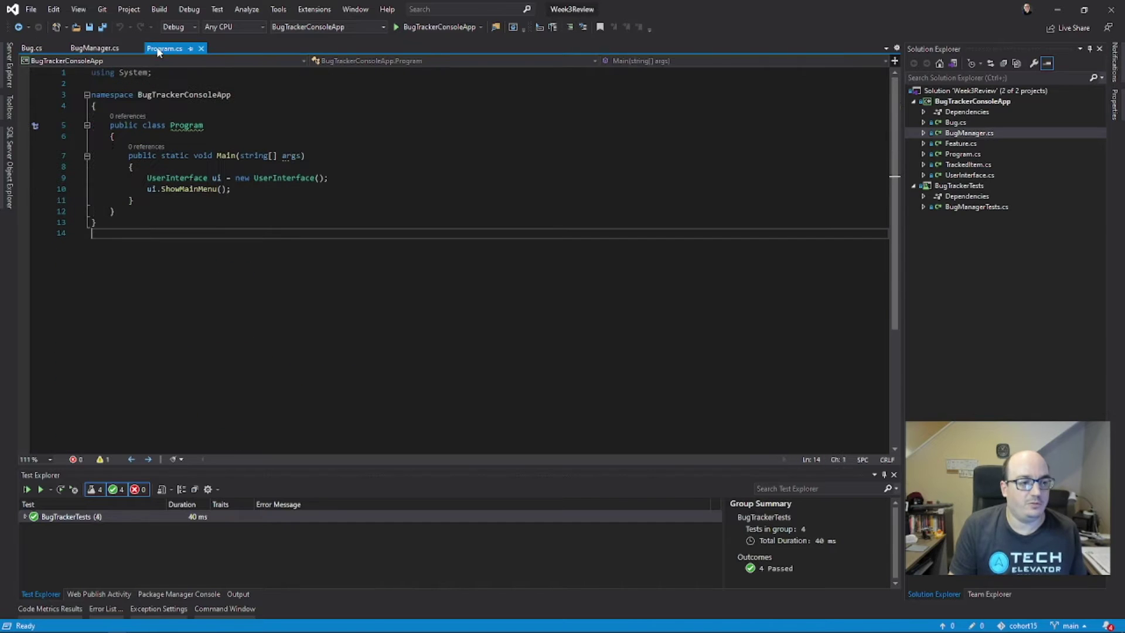
left_click(96, 49)
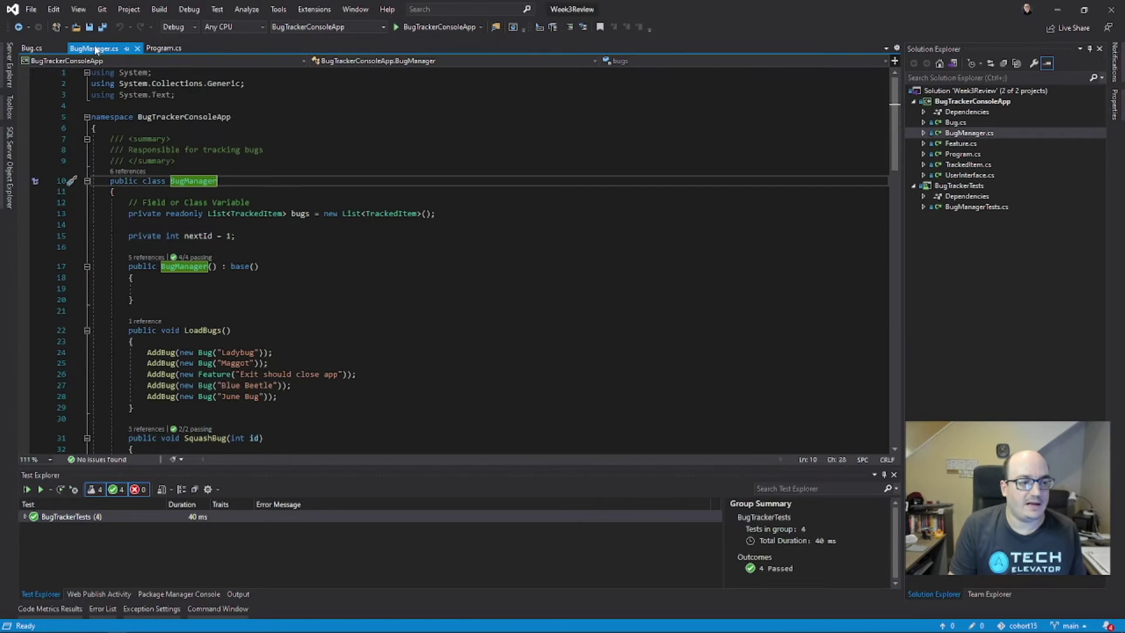
View the empty Bug constructor in Bug.cs, then settle inside the Program class in Program.cs.
left_click(32, 49)
left_click(211, 233)
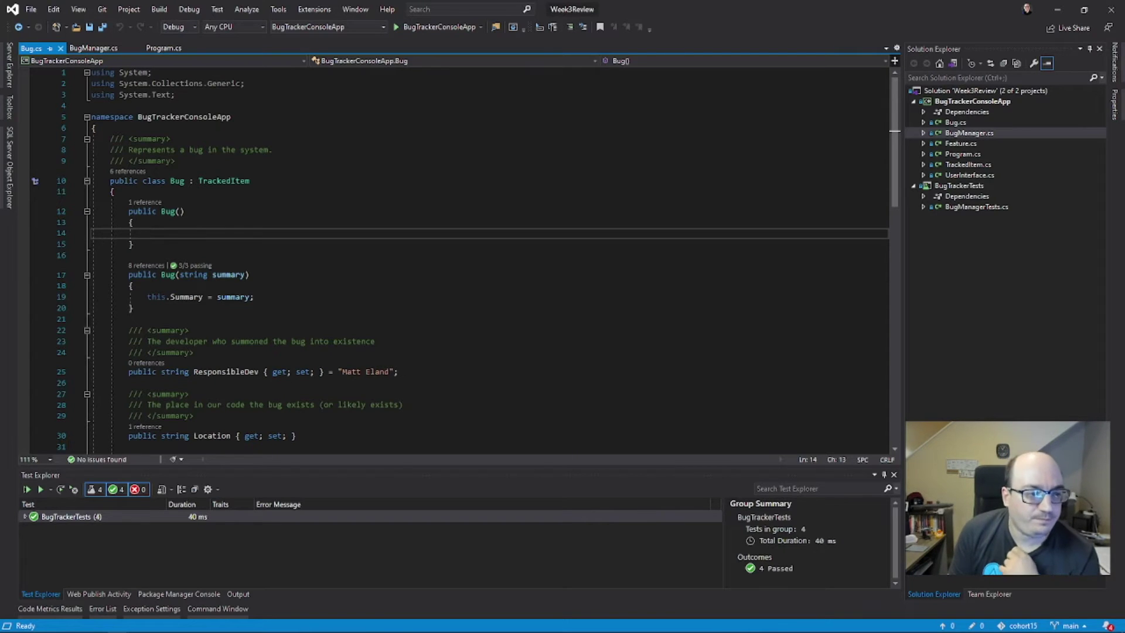
left_click(164, 49)
left_click(115, 137)
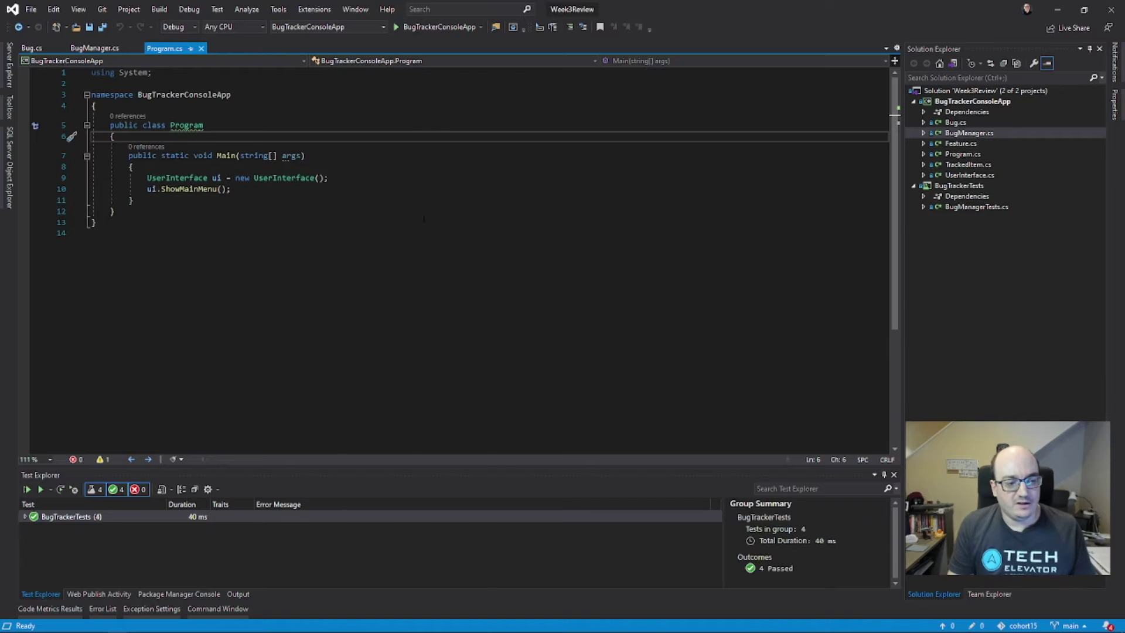
Go from Main in Program.cs to the UserInterface class definition with F12.
left_click(399, 156)
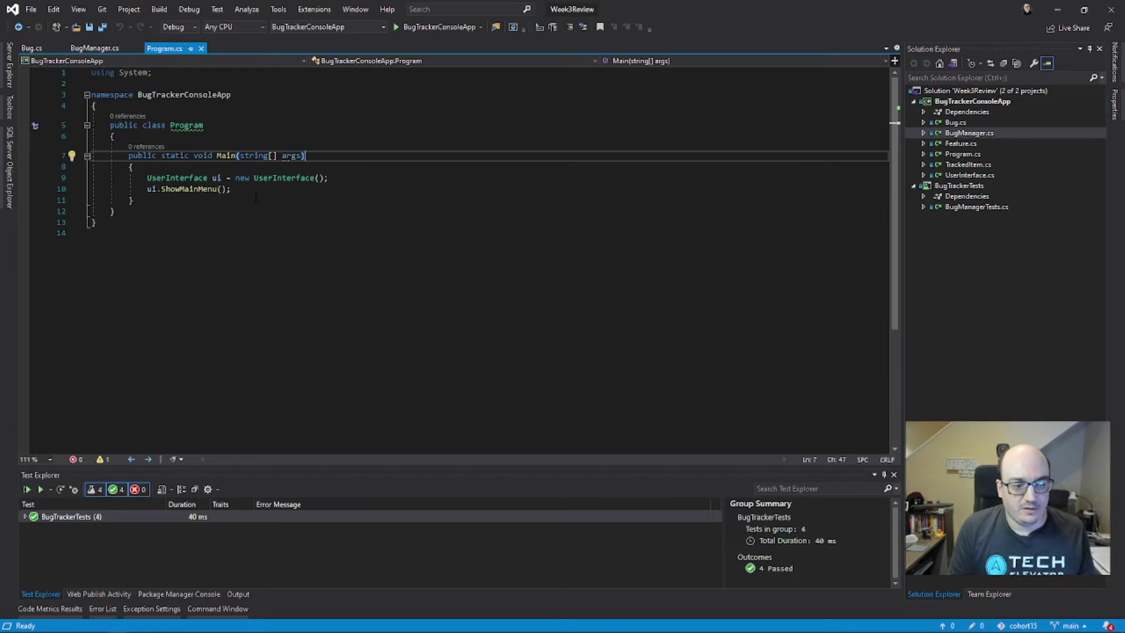
mouse_move(189, 190)
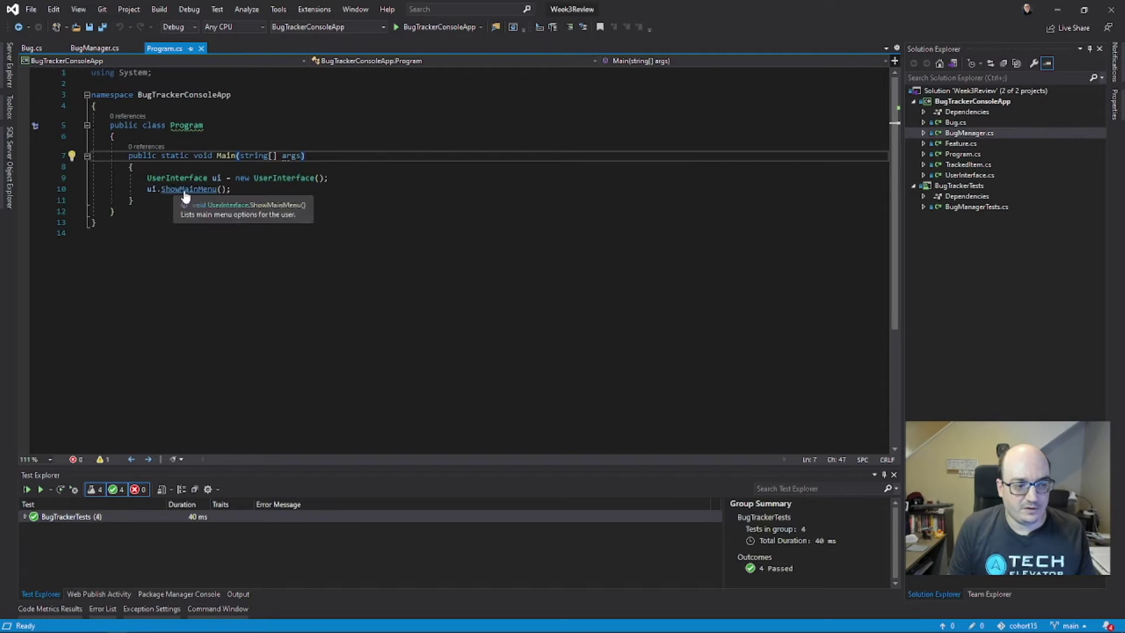
left_click(272, 180)
key("F12")
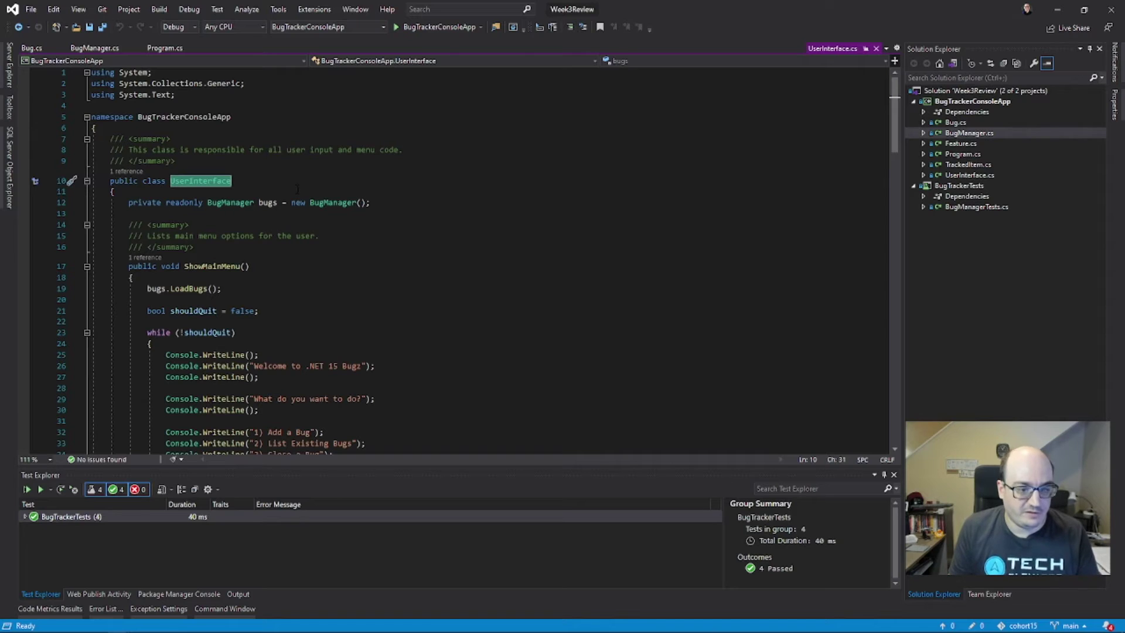
key("Down")
scroll(302, 186, "down", 1)
scroll(302, 187, "down", 1)
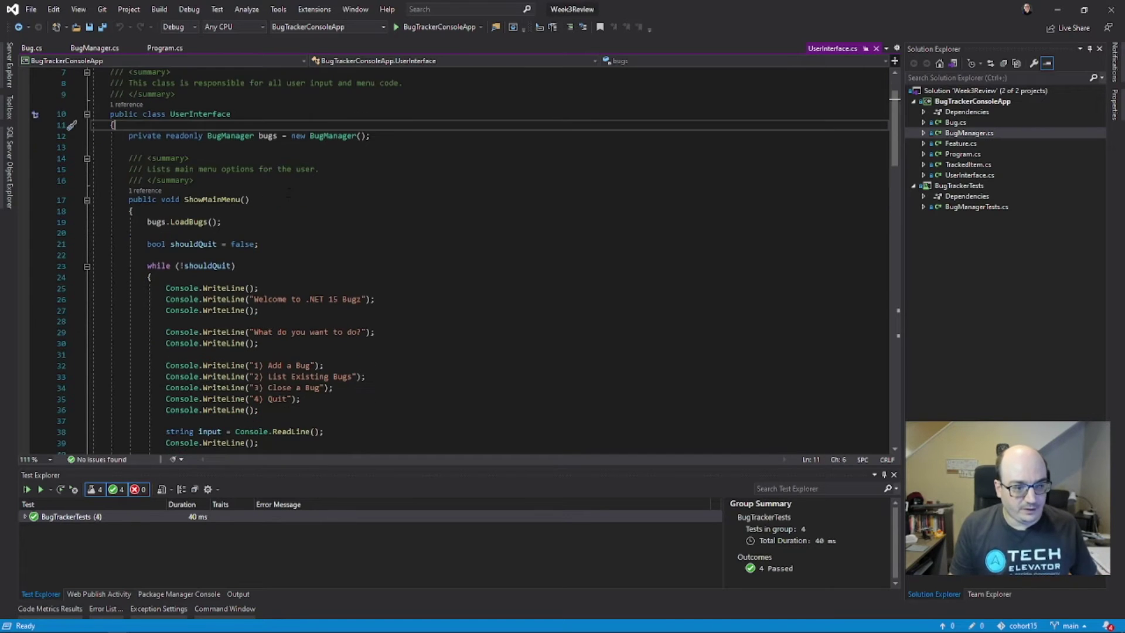
scroll(289, 204, "down", 2)
Highlight the shouldQuit variable, then jump to the LoadBugs definition in BugManager.cs.
left_click(202, 167)
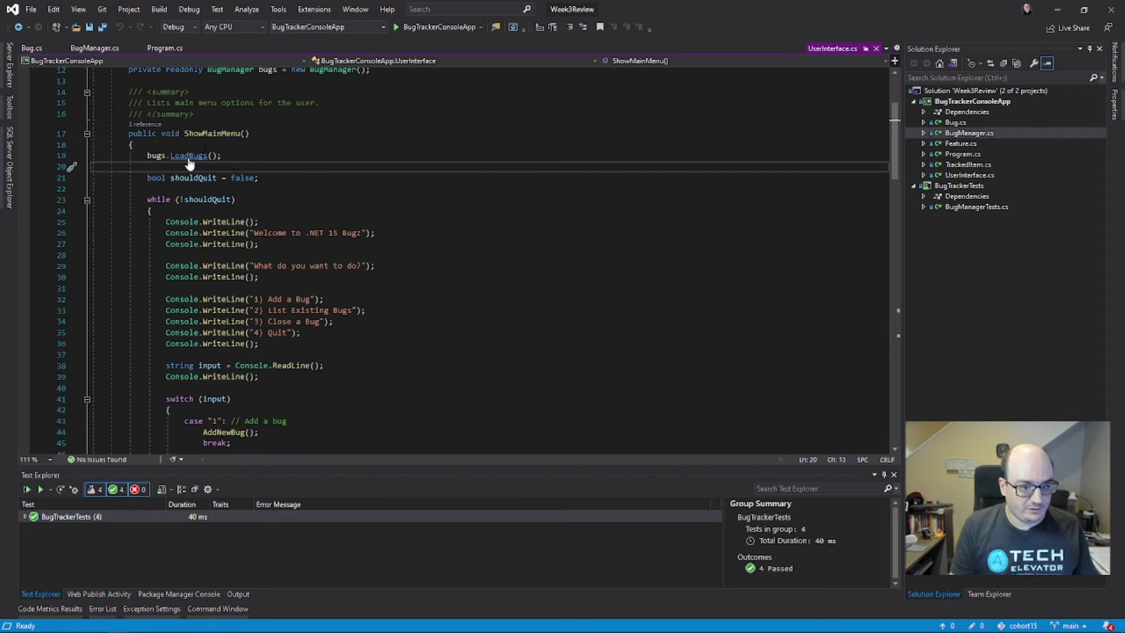
double_click(194, 178)
scroll(208, 202, "up", 3)
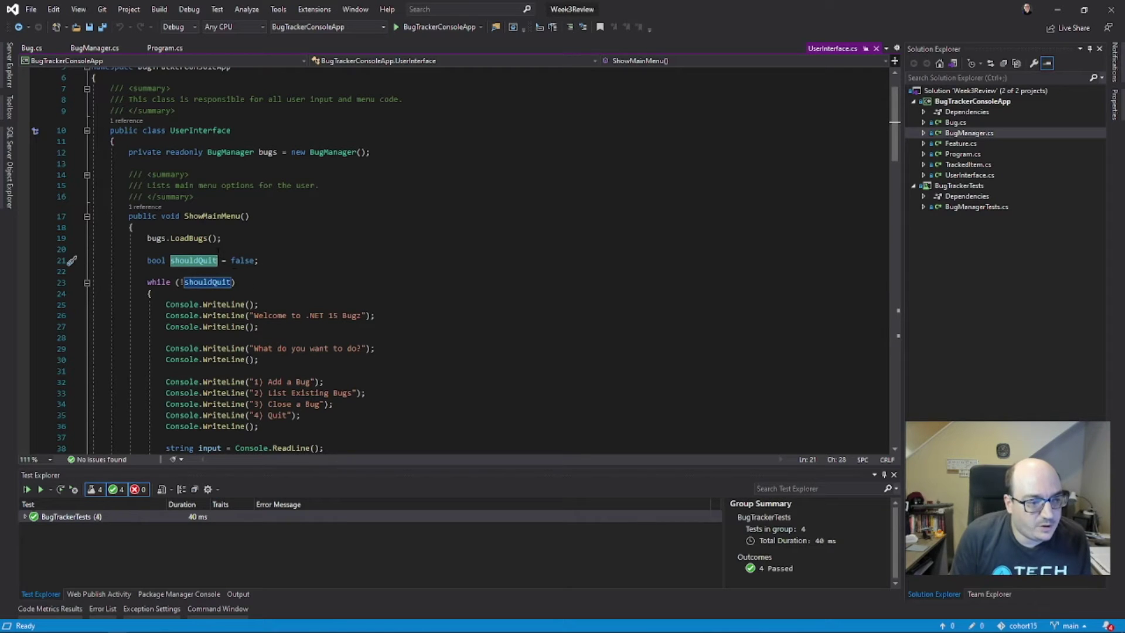
left_click(187, 238, "ctrl")
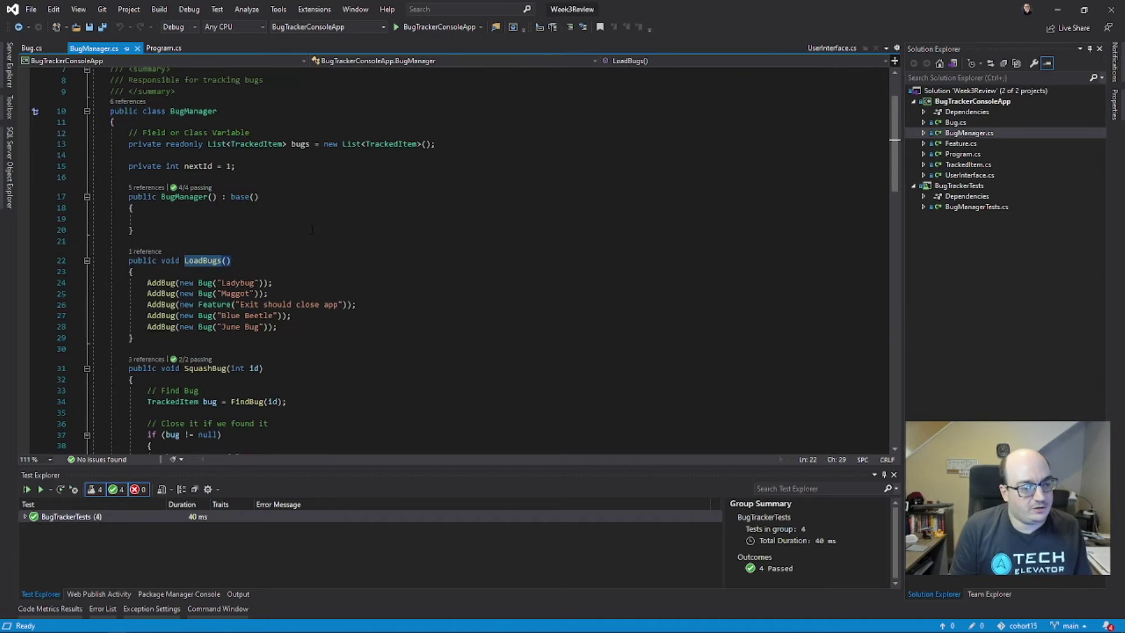
scroll(378, 302, "down", 1)
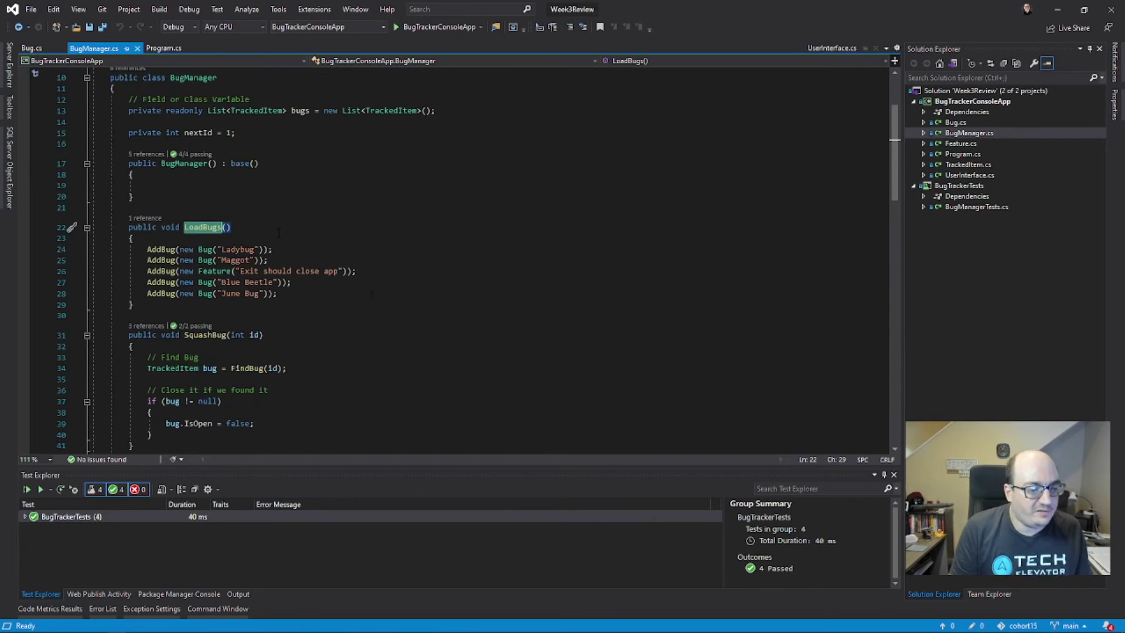
Jump from LoadBugs to the AddBug definition, then open List<TrackedItem>'s metadata definition.
left_click(359, 227)
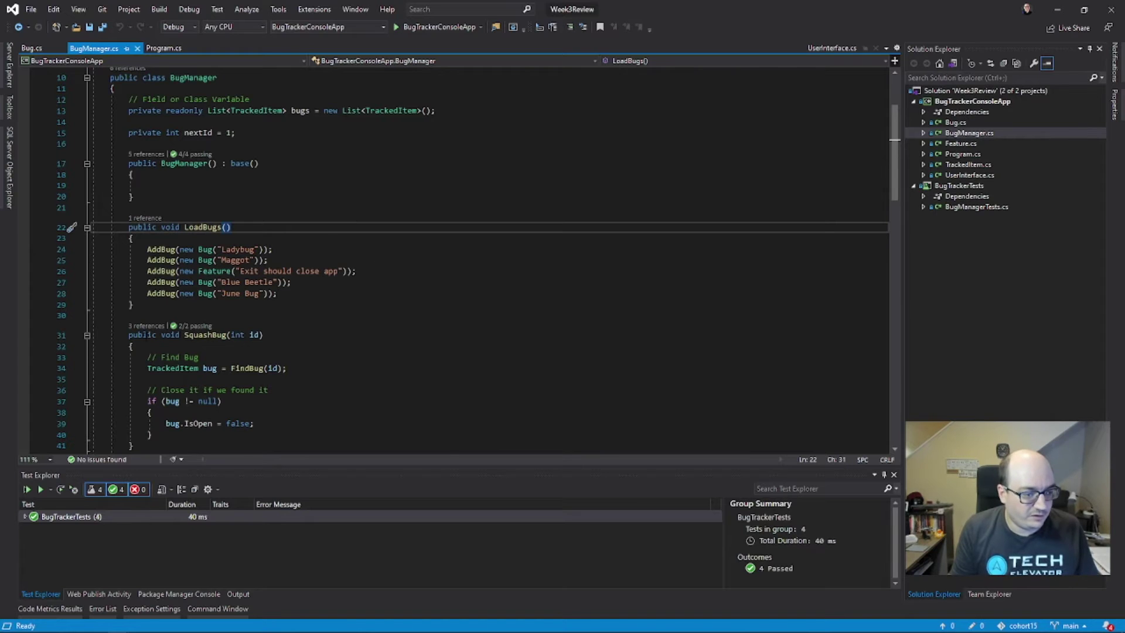
left_click(158, 289, "ctrl")
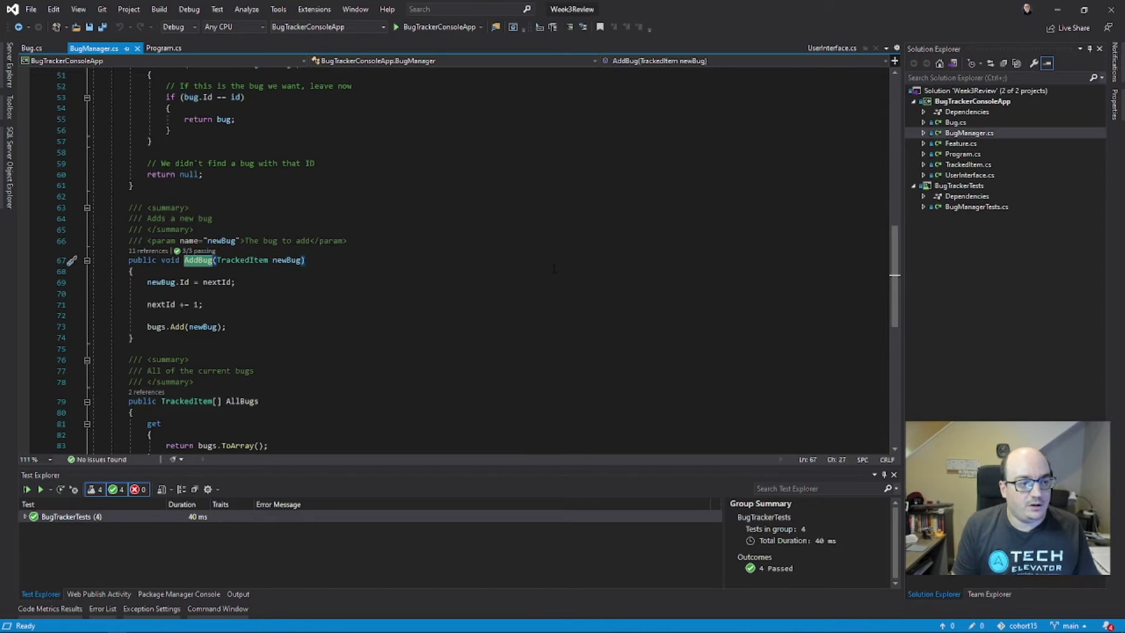
scroll(548, 271, "up", 5)
scroll(552, 269, "up", 6)
scroll(554, 269, "up", 5)
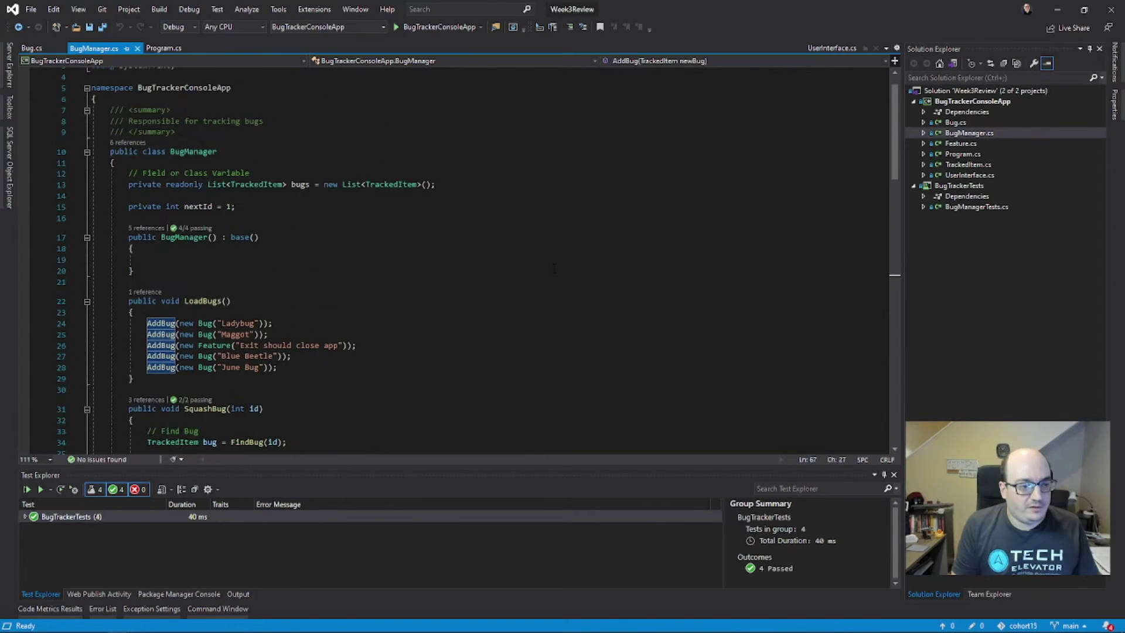
left_click(493, 266)
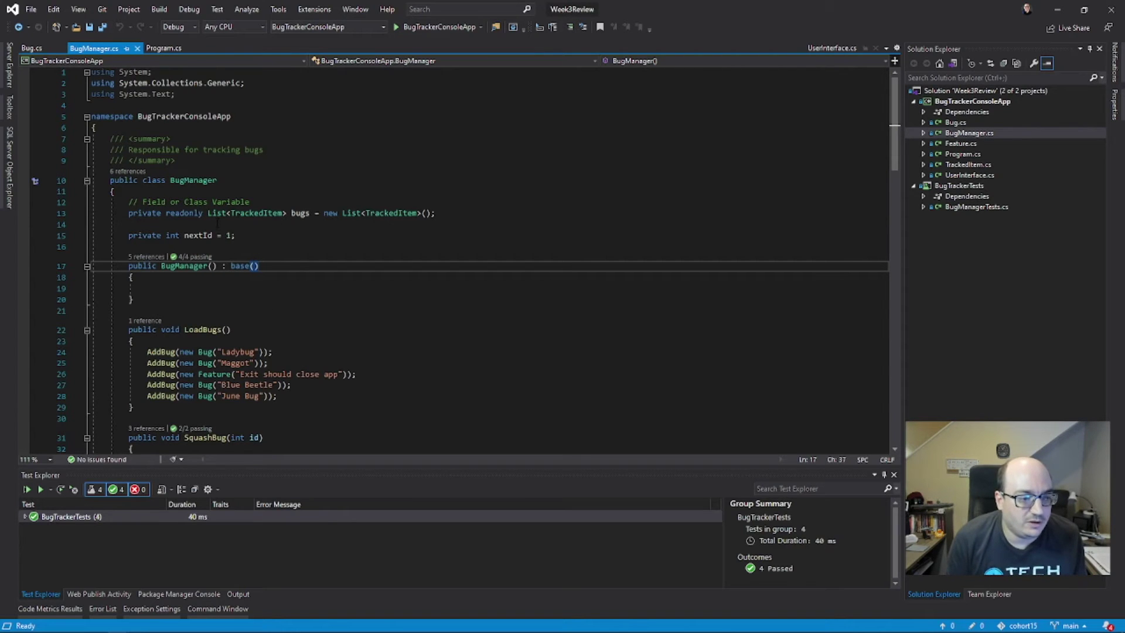
mouse_move(215, 184)
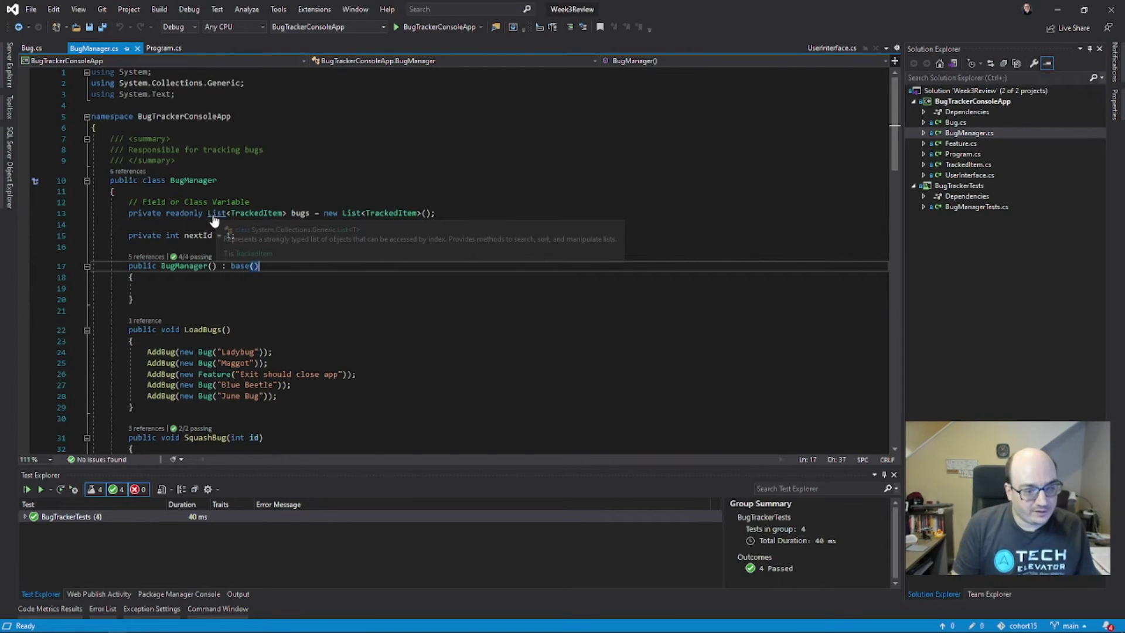
left_click(213, 217, "ctrl")
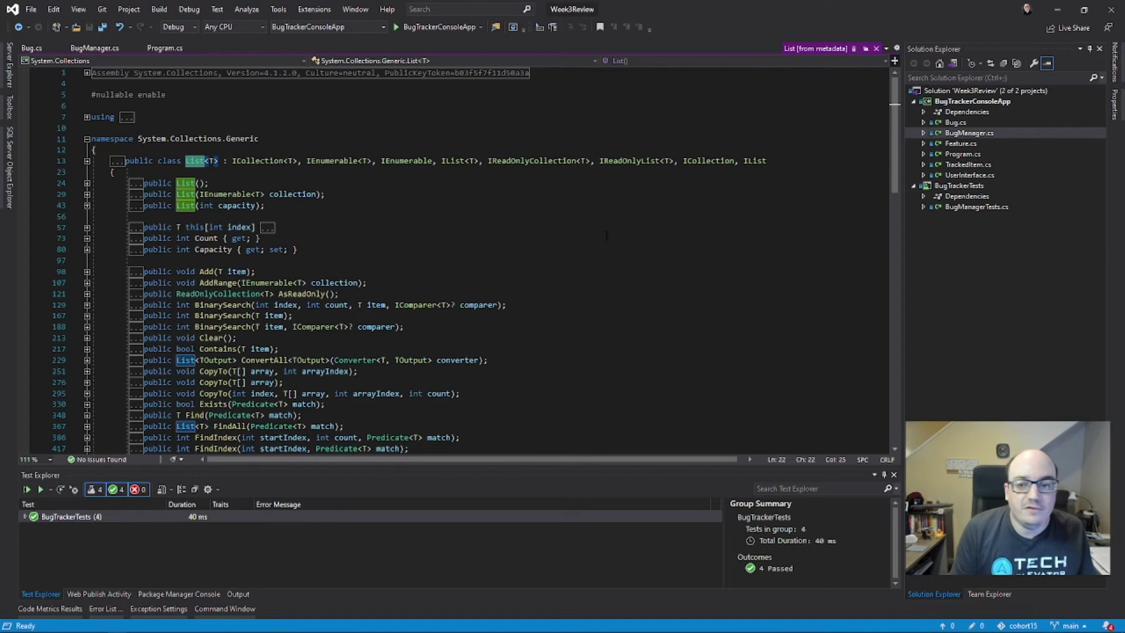
Close the 'List [from metadata]' tab and rest inside the empty BugManager constructor.
left_click(875, 49)
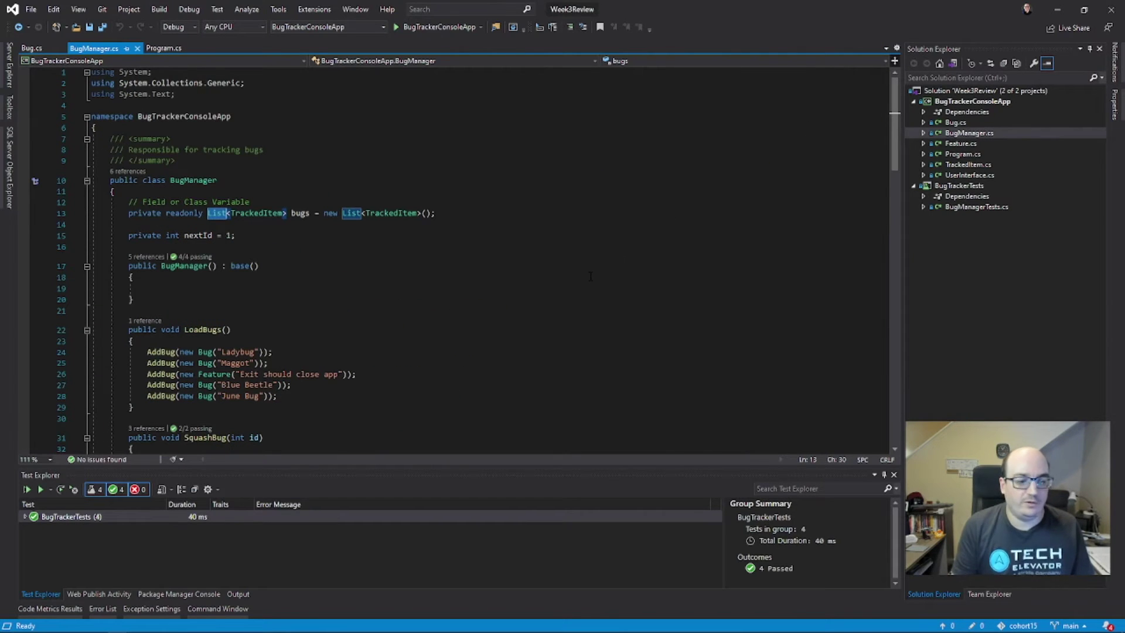
left_click(522, 290)
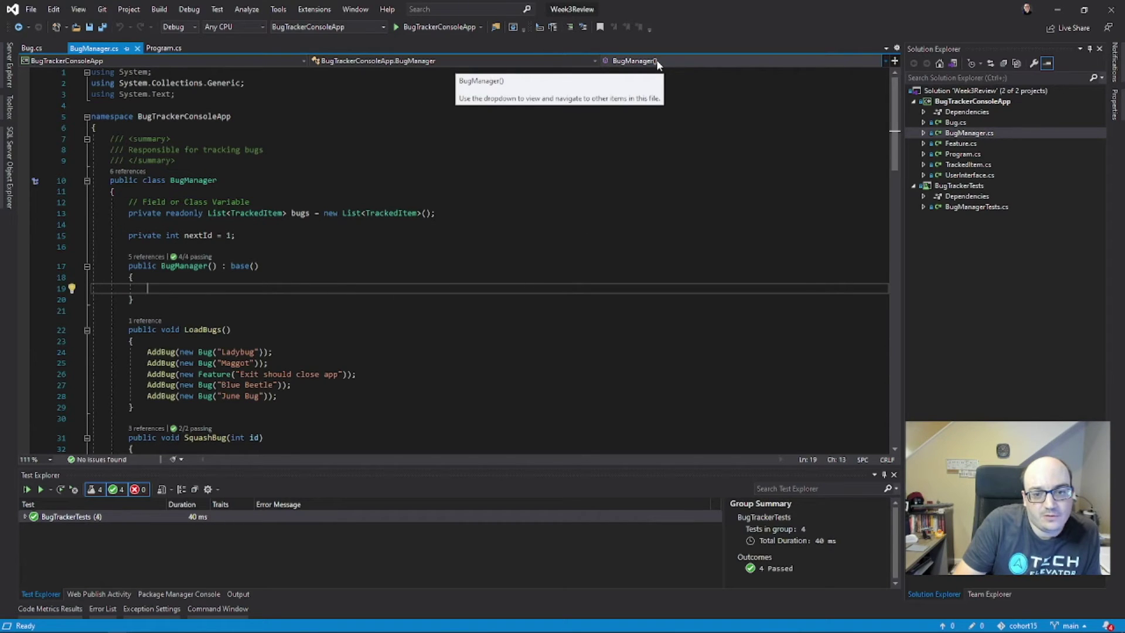
left_click(657, 62)
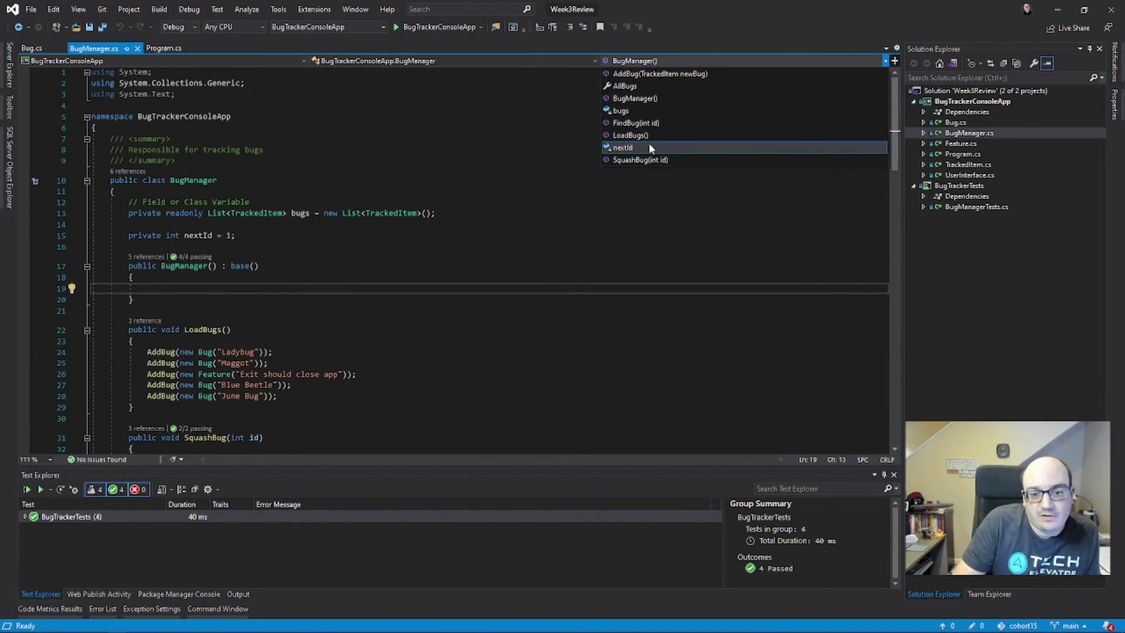
left_click(635, 135)
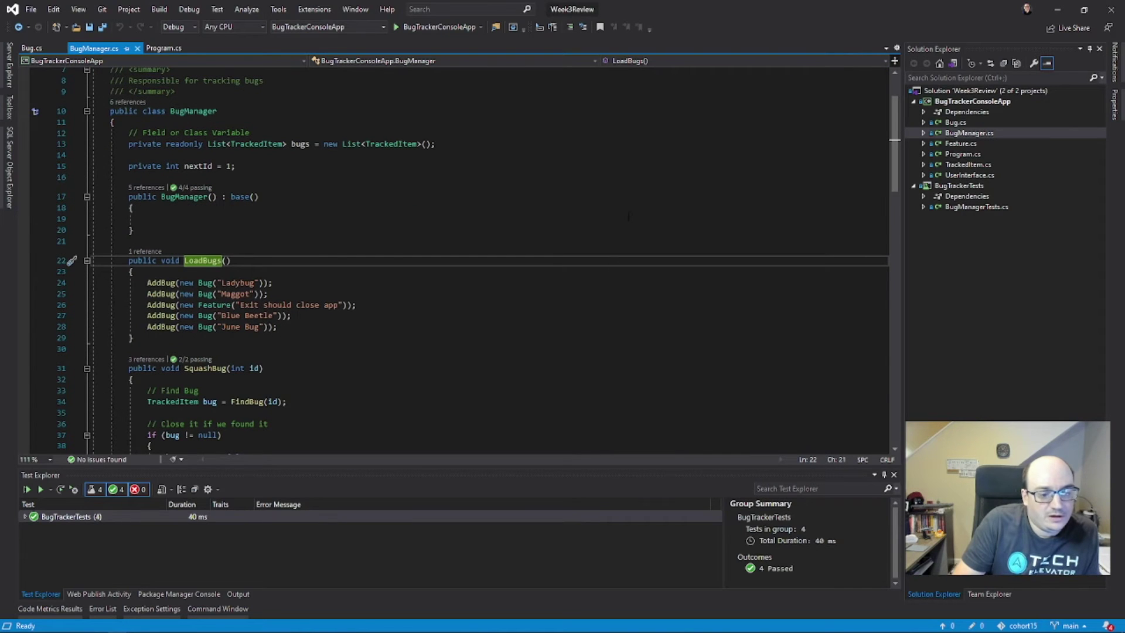
left_click(657, 62)
left_click(633, 162)
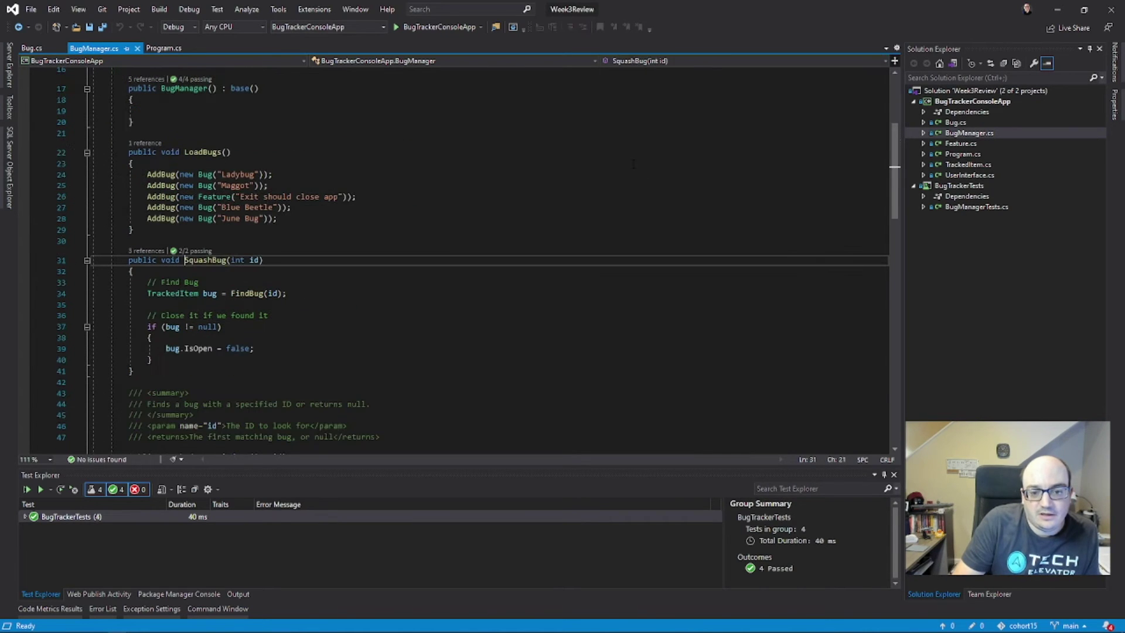
left_click(667, 61)
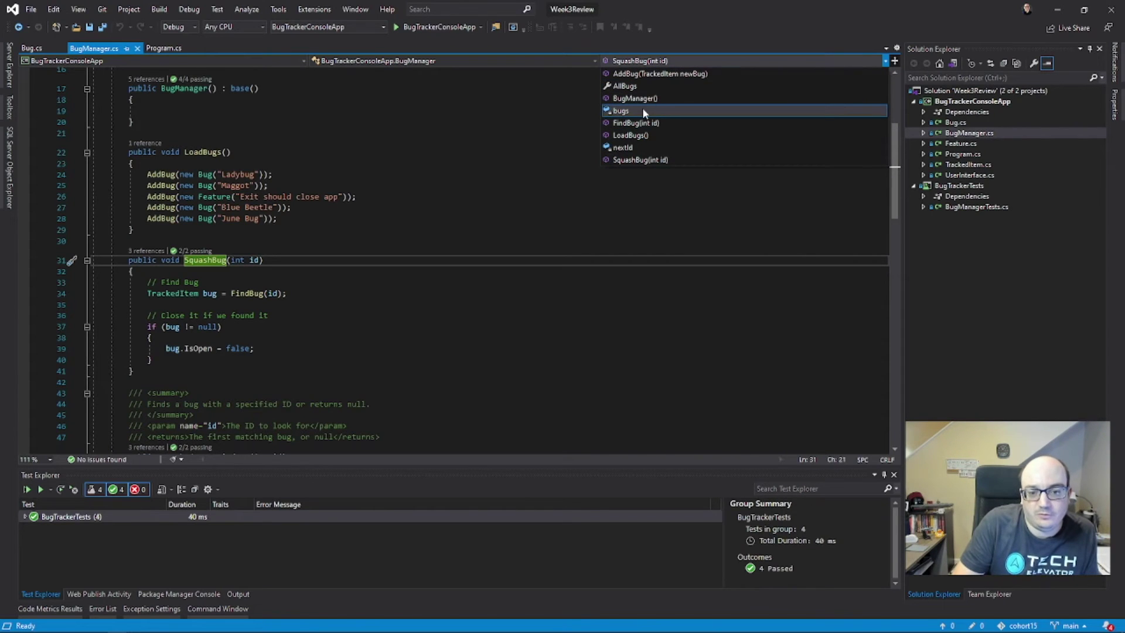
left_click(643, 110)
left_click(661, 62)
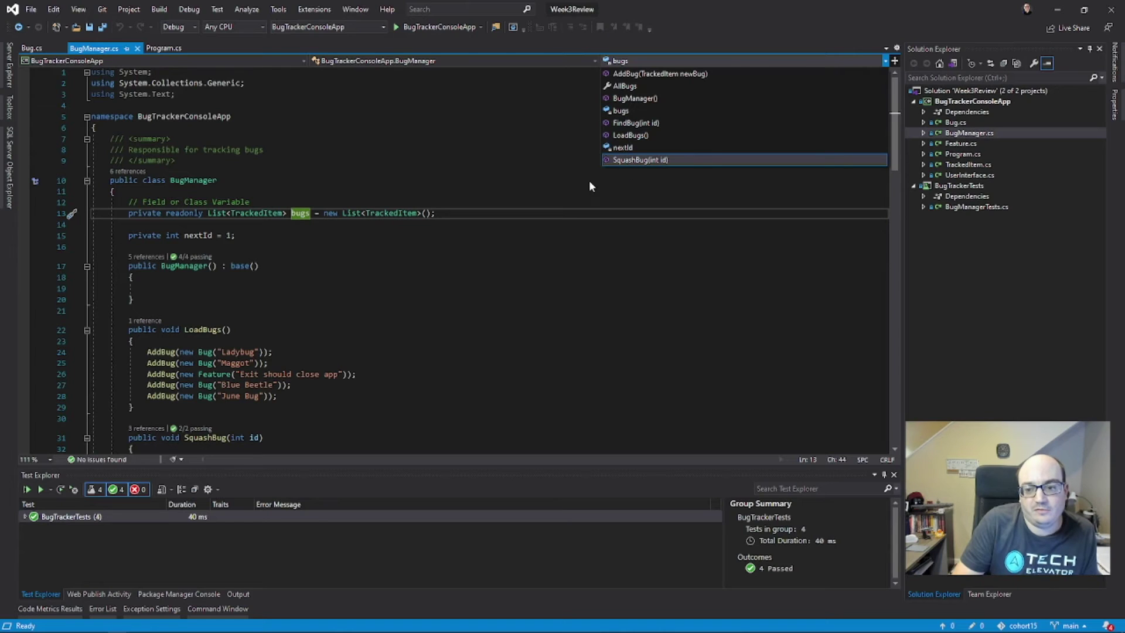
left_click(509, 248)
left_click(512, 312)
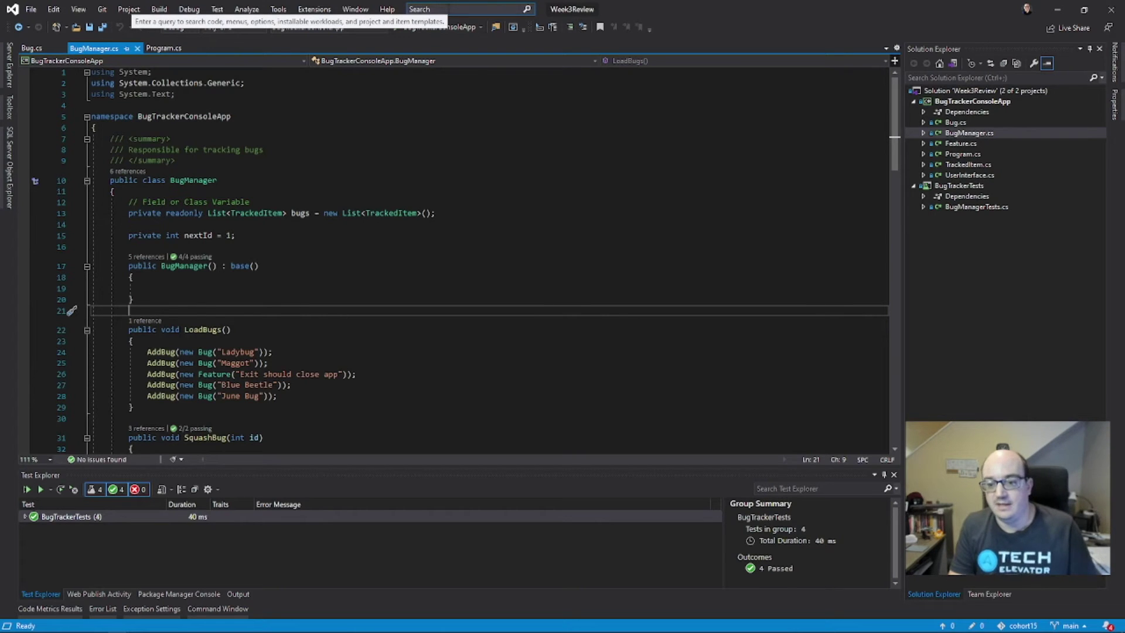
Search for 'Feature', filter results to Code, and open Feature.cs at its constructor.
left_click(410, 9)
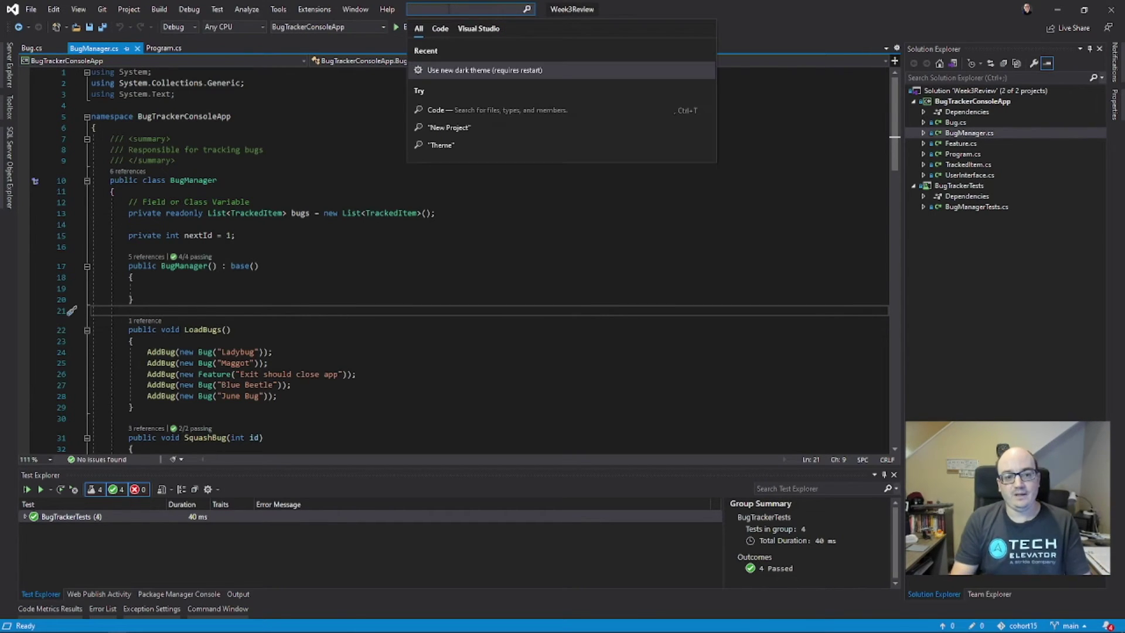
left_click(346, 152)
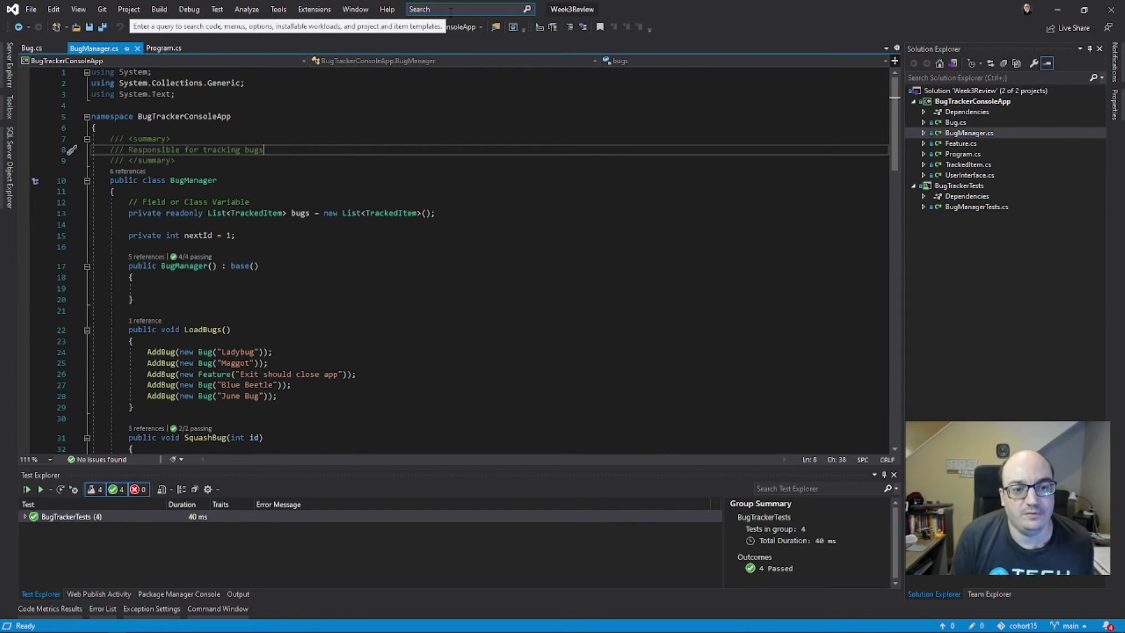
left_click(451, 9)
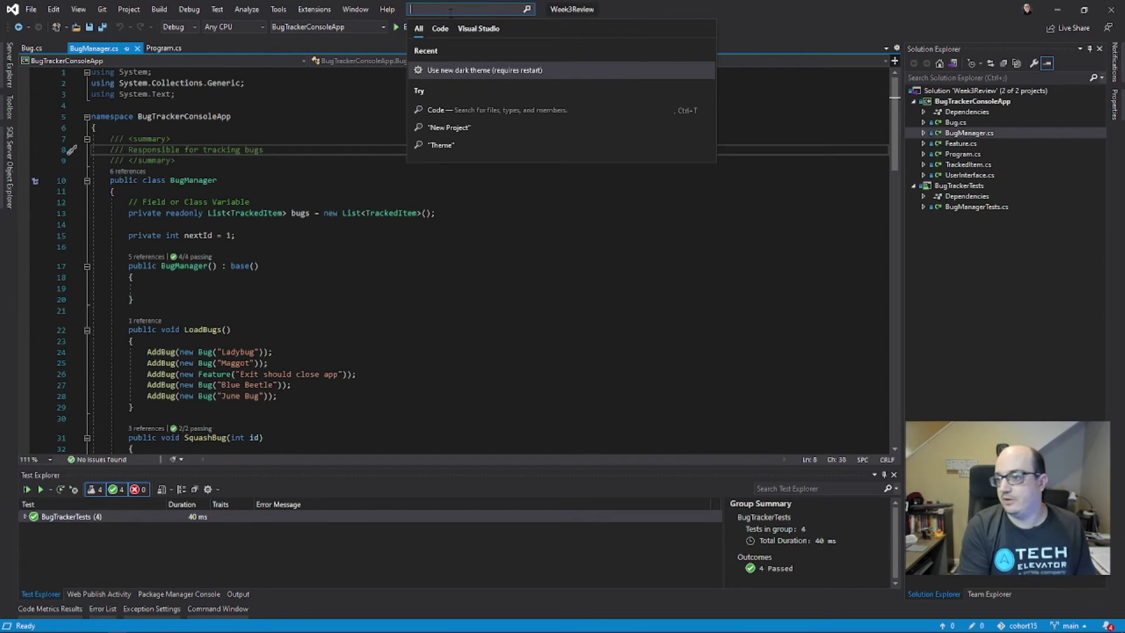
type("Feature")
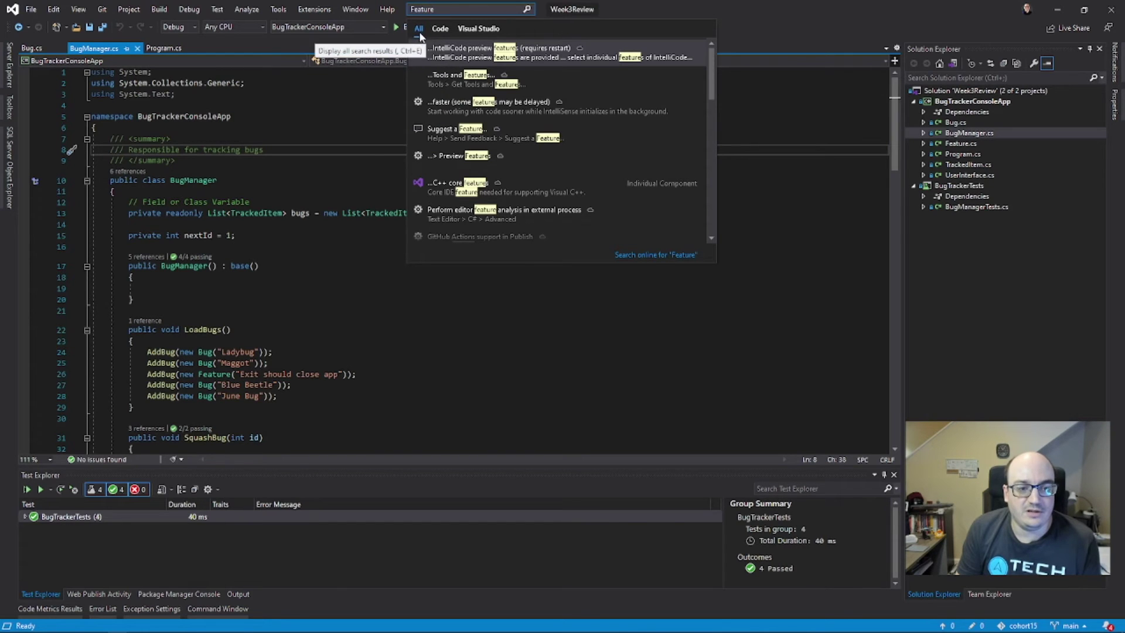
left_click(441, 29)
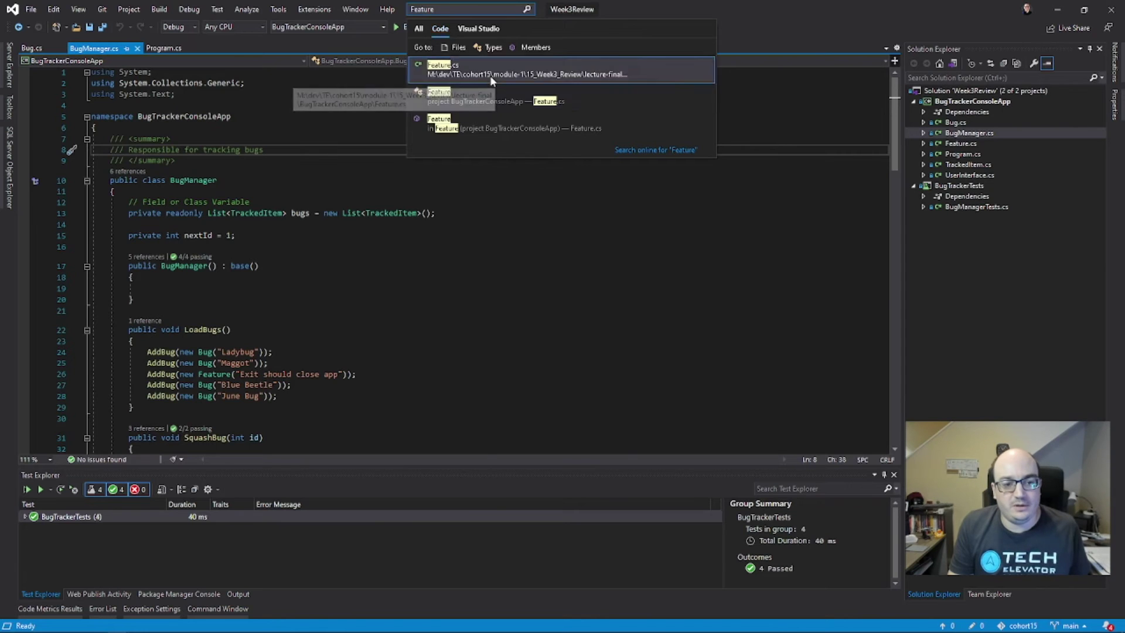
left_click(489, 75)
left_click(500, 178)
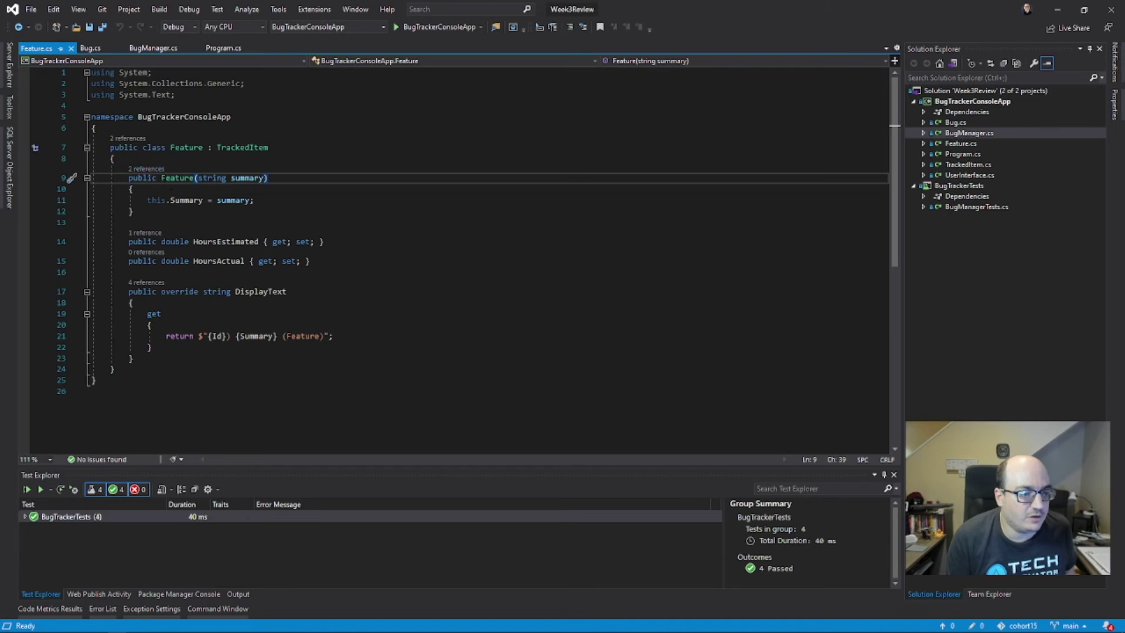
Open the Feature constructor's CodeLens reference in UserInterface.cs, review AddNewBug, then return to BugManager.cs.
left_click(141, 169)
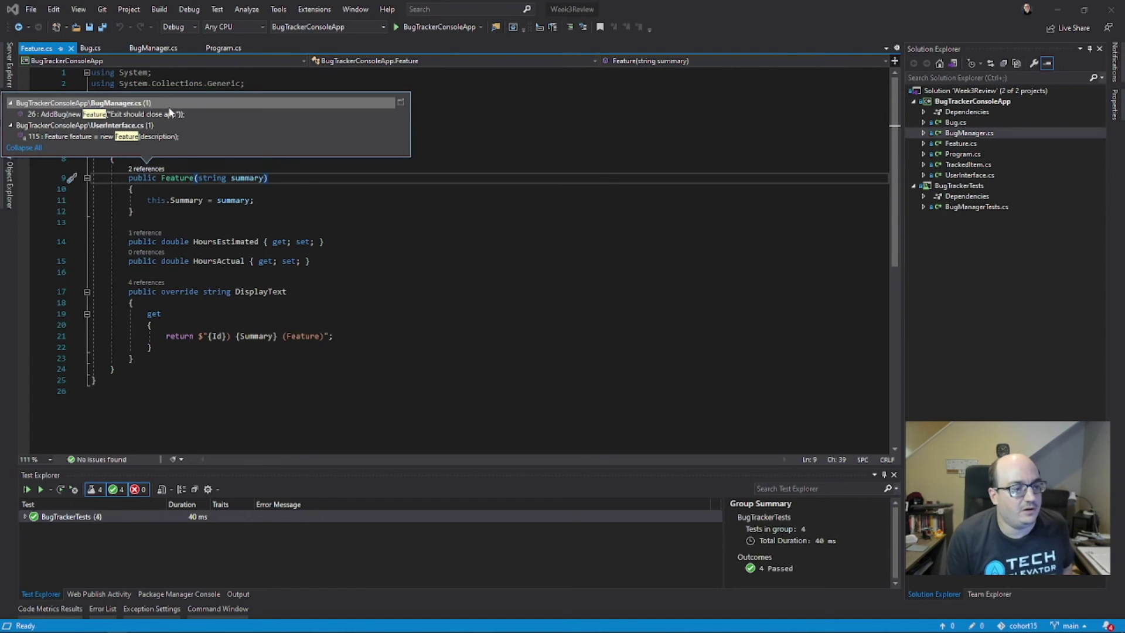
mouse_move(105, 115)
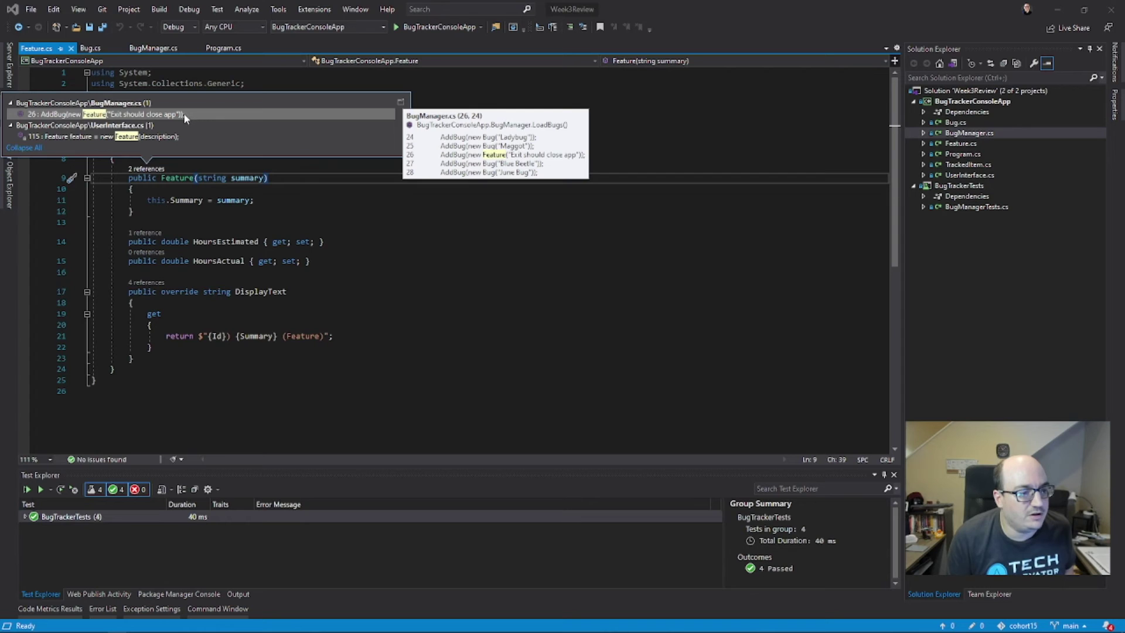
mouse_move(106, 136)
double_click(179, 132)
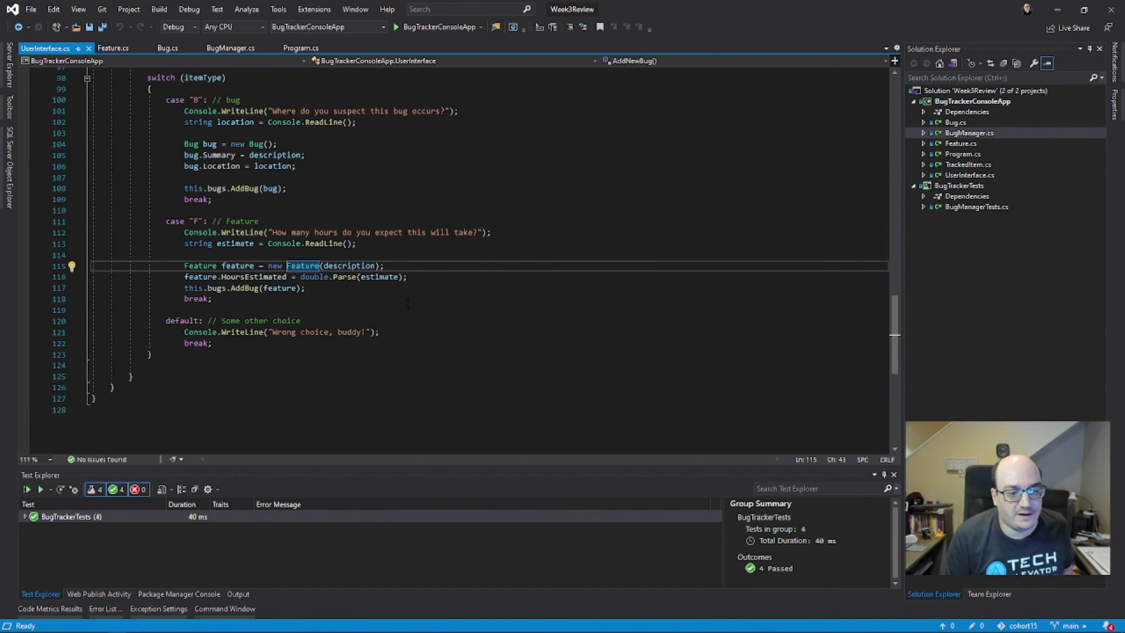
scroll(476, 295, "up", 1)
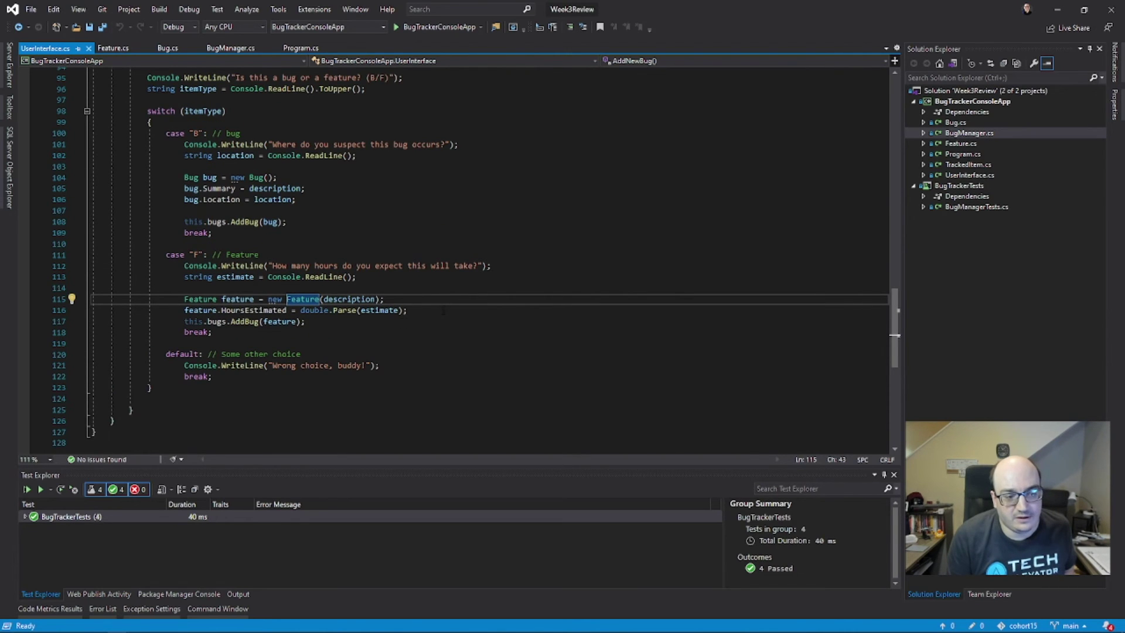
scroll(438, 307, "up", 1)
scroll(438, 307, "up", 1)
scroll(439, 307, "up", 2)
scroll(438, 307, "up", 1)
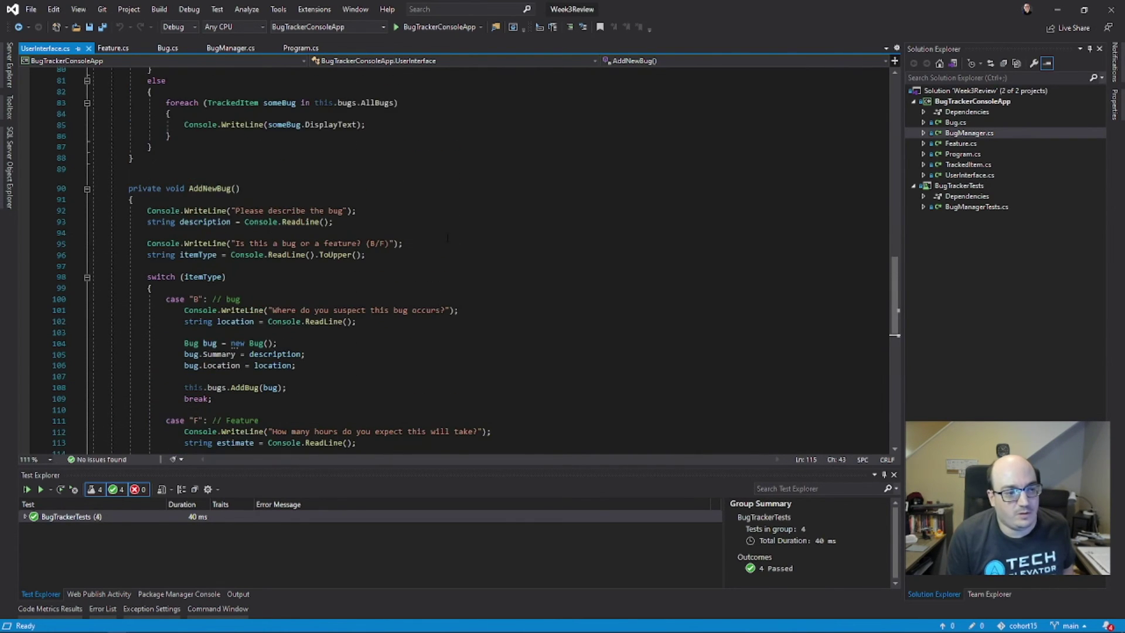
left_click(380, 185)
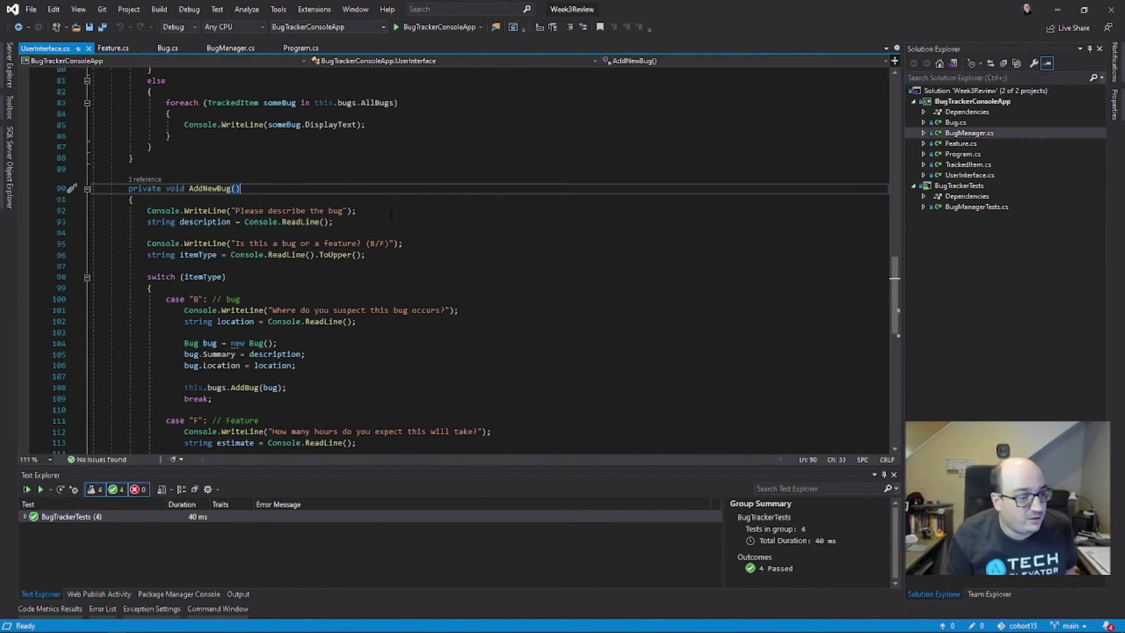
scroll(384, 188, "up", 3)
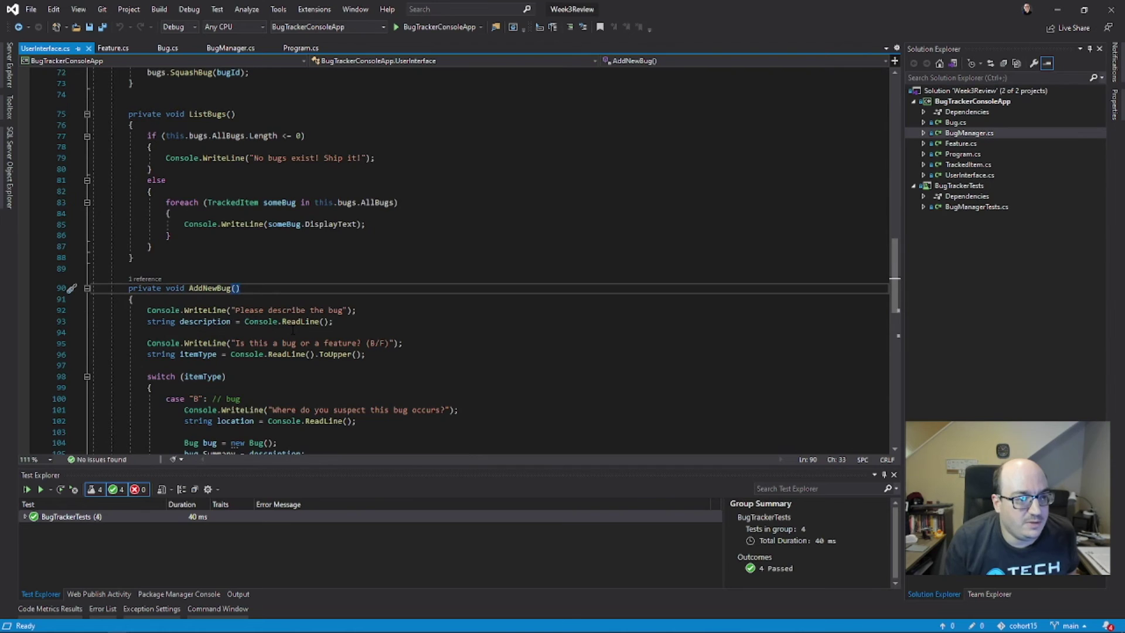
scroll(475, 262, "up", 1)
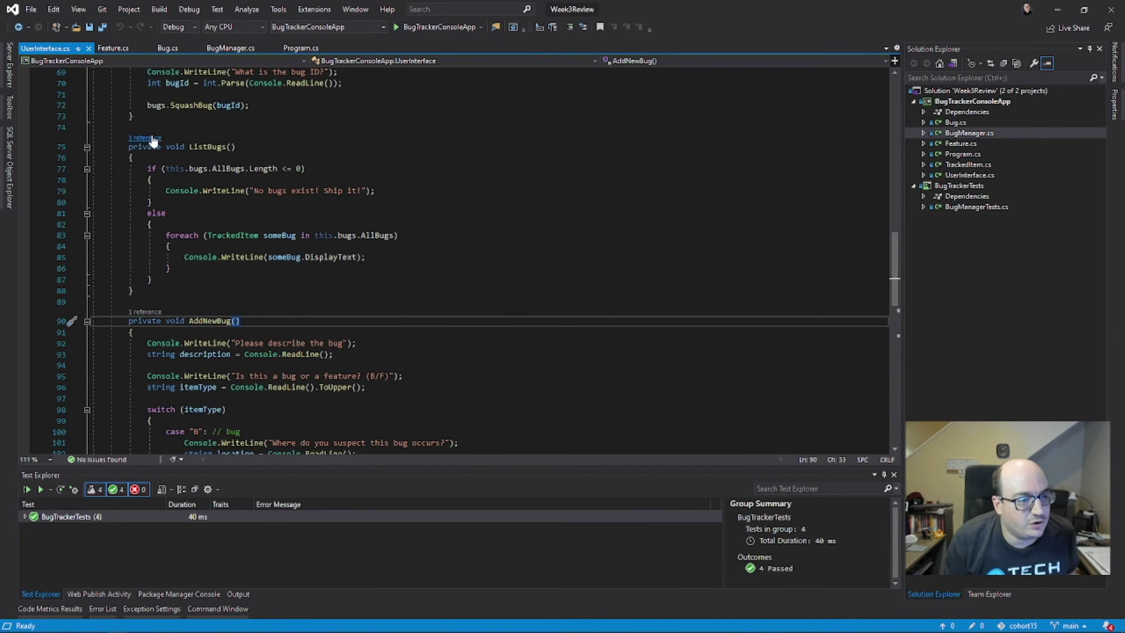
scroll(348, 276, "up", 1)
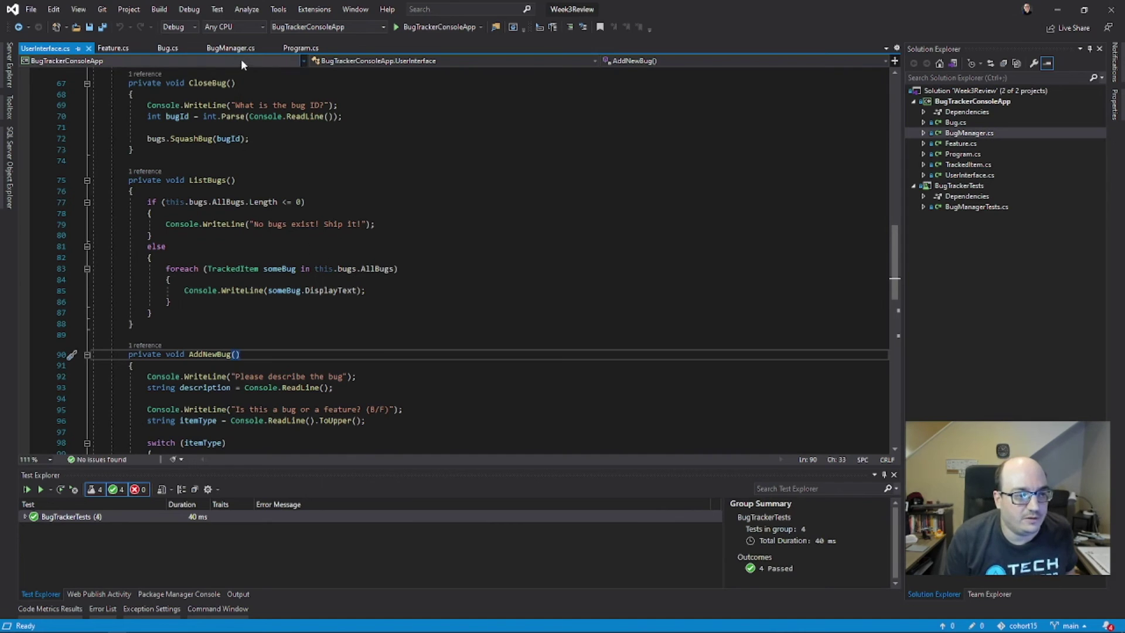
left_click(234, 49)
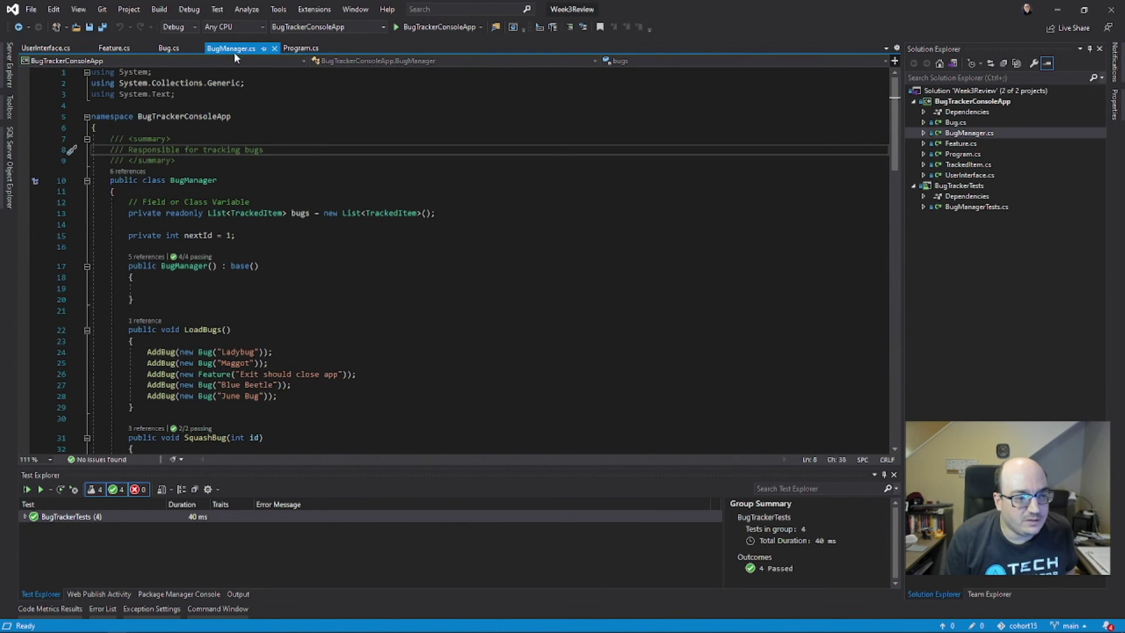
scroll(310, 283, "down", 2)
scroll(315, 295, "down", 1)
scroll(319, 306, "down", 1)
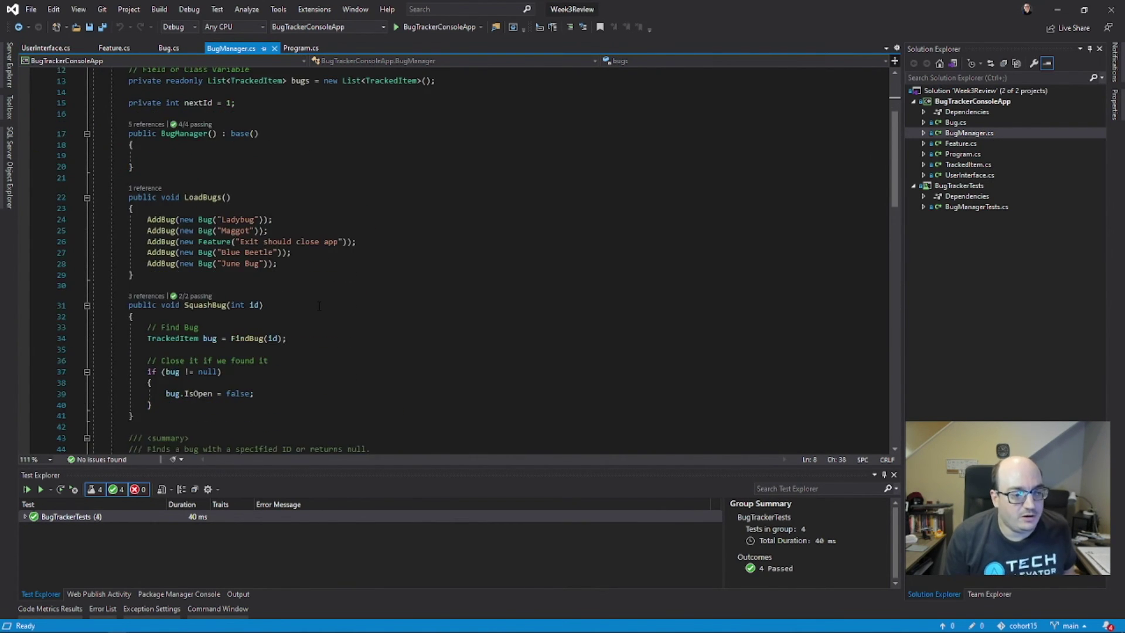
left_click(194, 302)
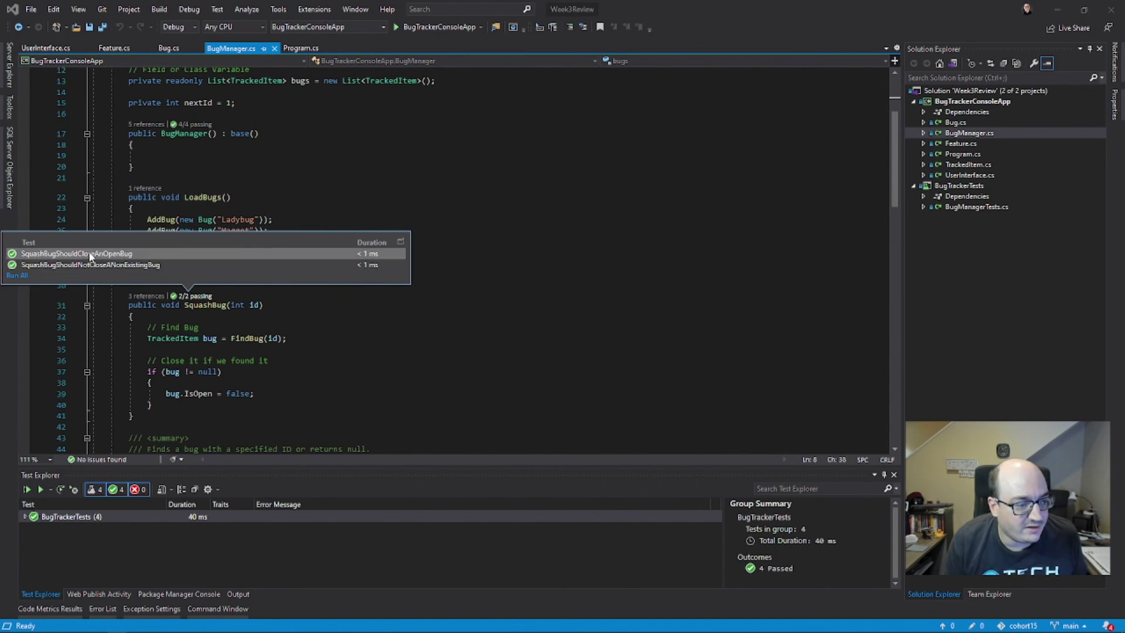
mouse_move(91, 265)
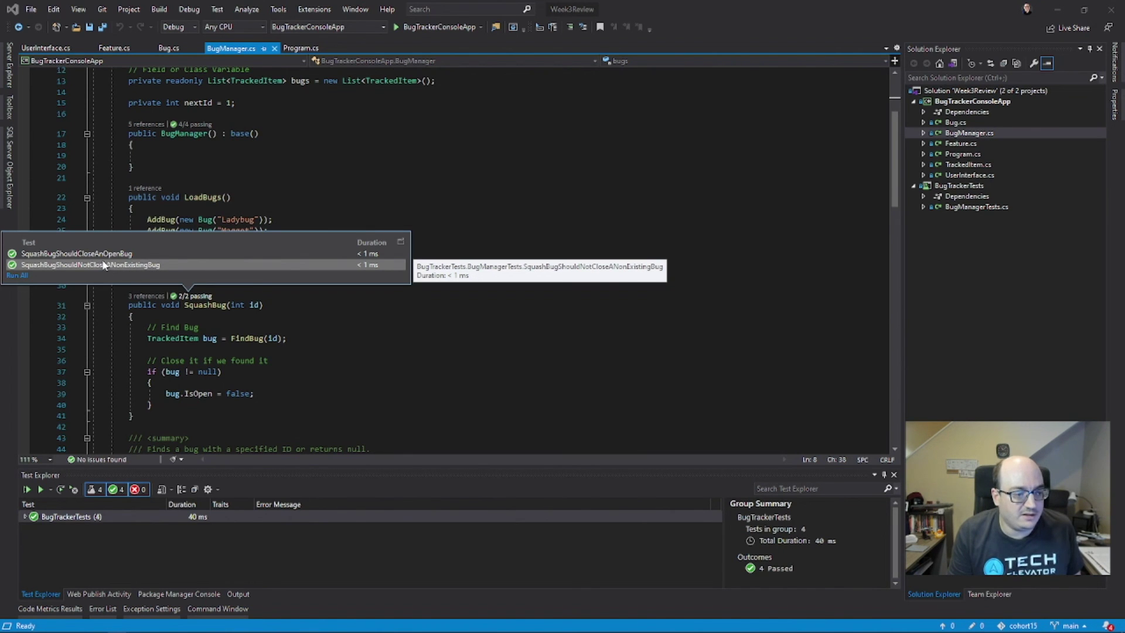
double_click(79, 253)
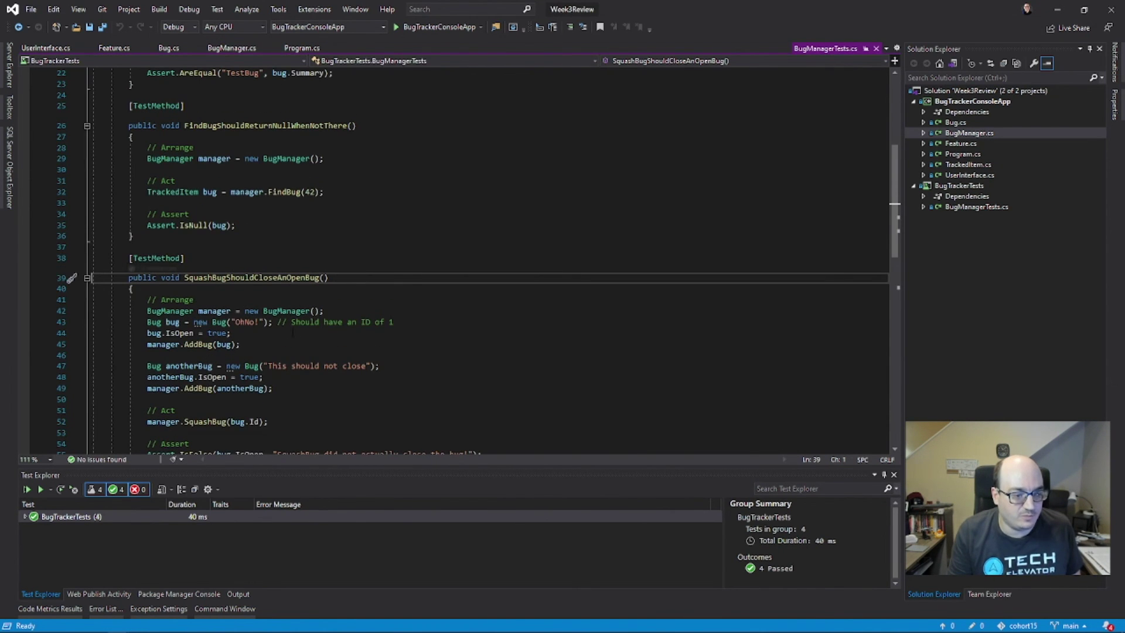
scroll(226, 293, "down", 1)
scroll(246, 317, "down", 1)
scroll(283, 363, "down", 1)
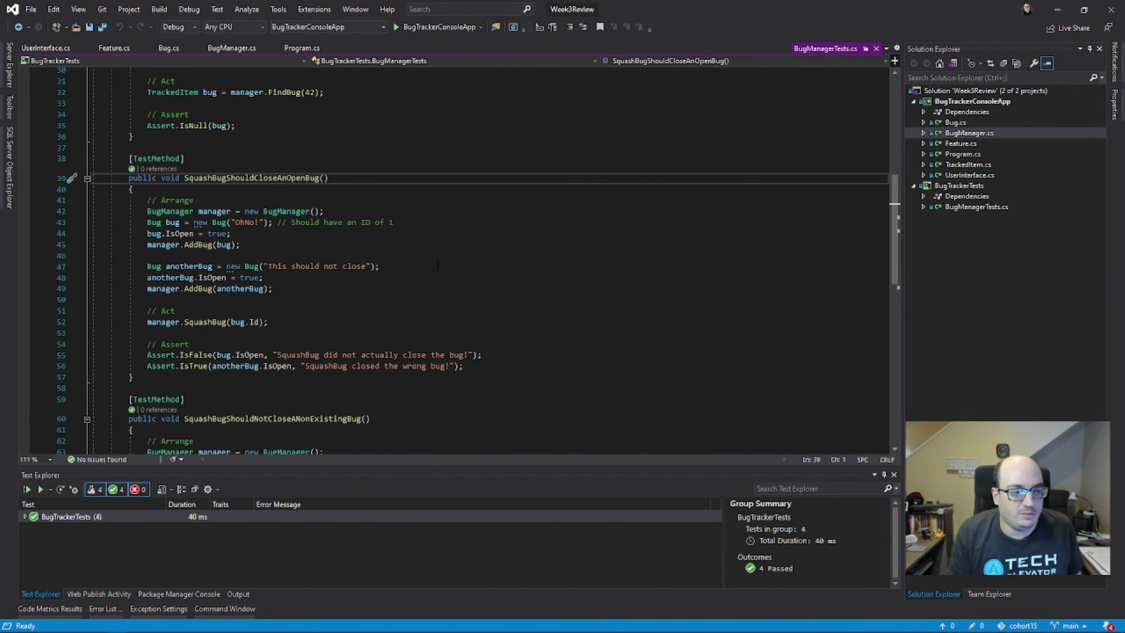
left_click(876, 48)
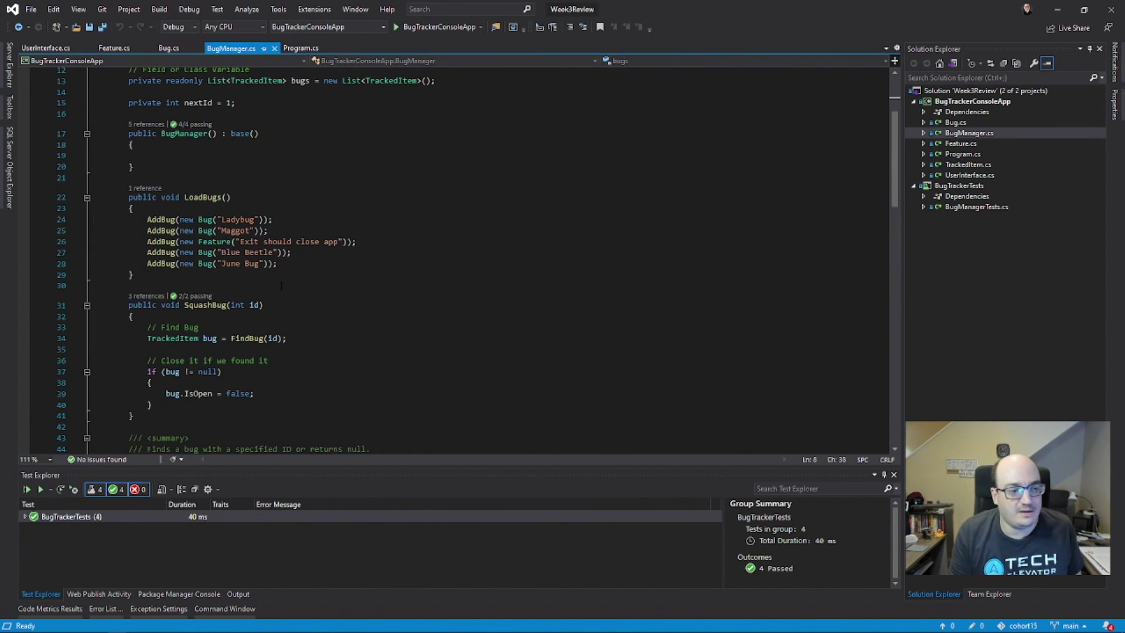
left_click(195, 296)
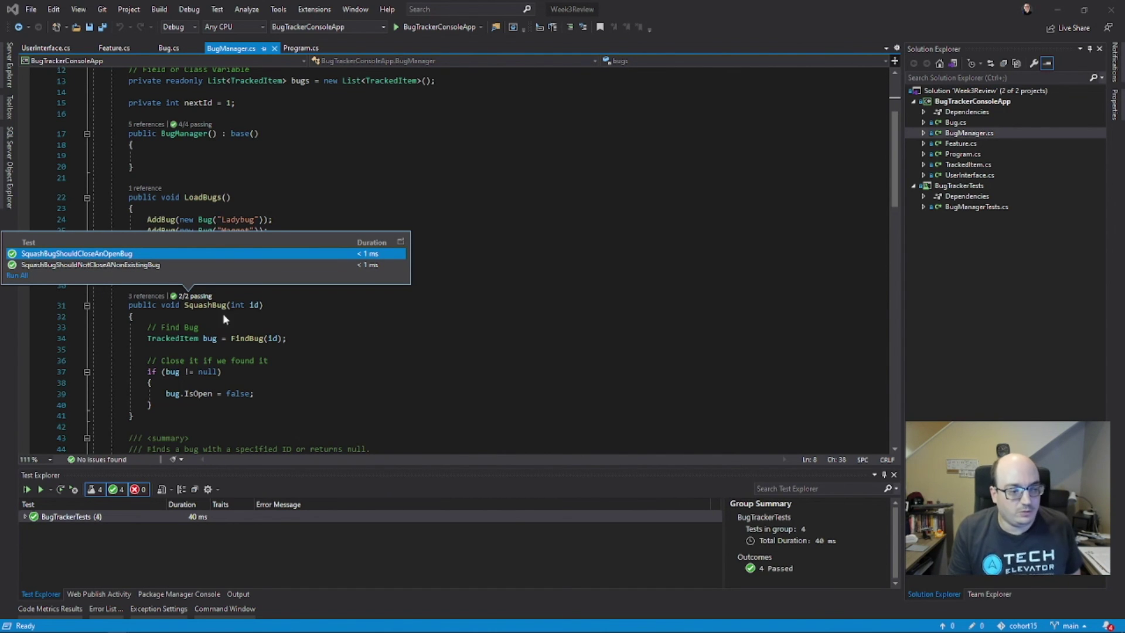
left_click(343, 335)
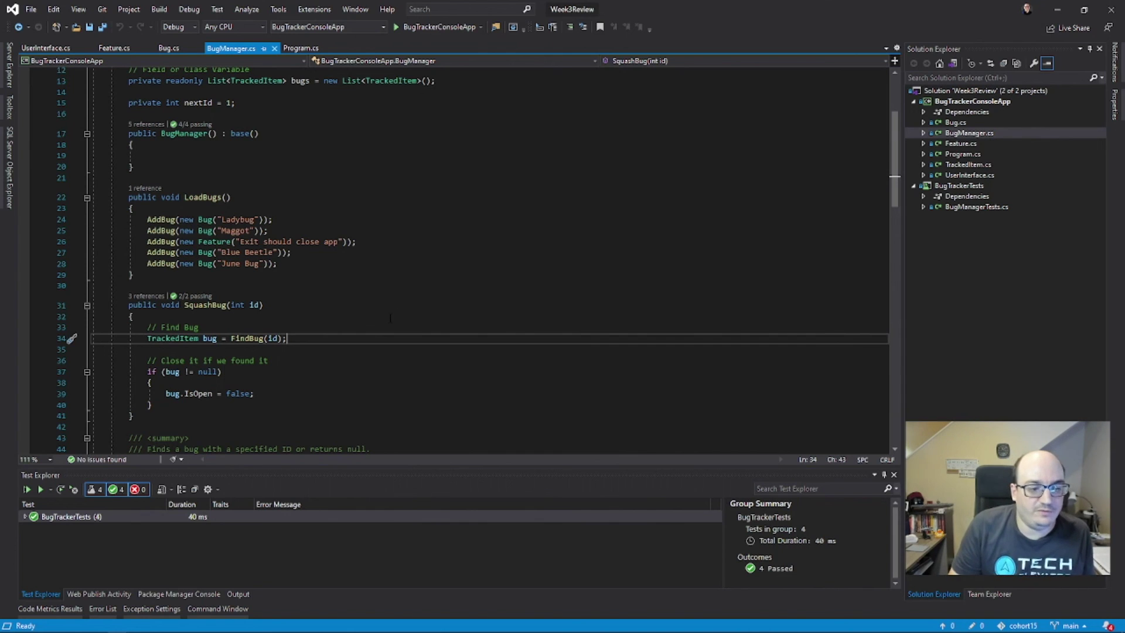
scroll(381, 347, "down", 1)
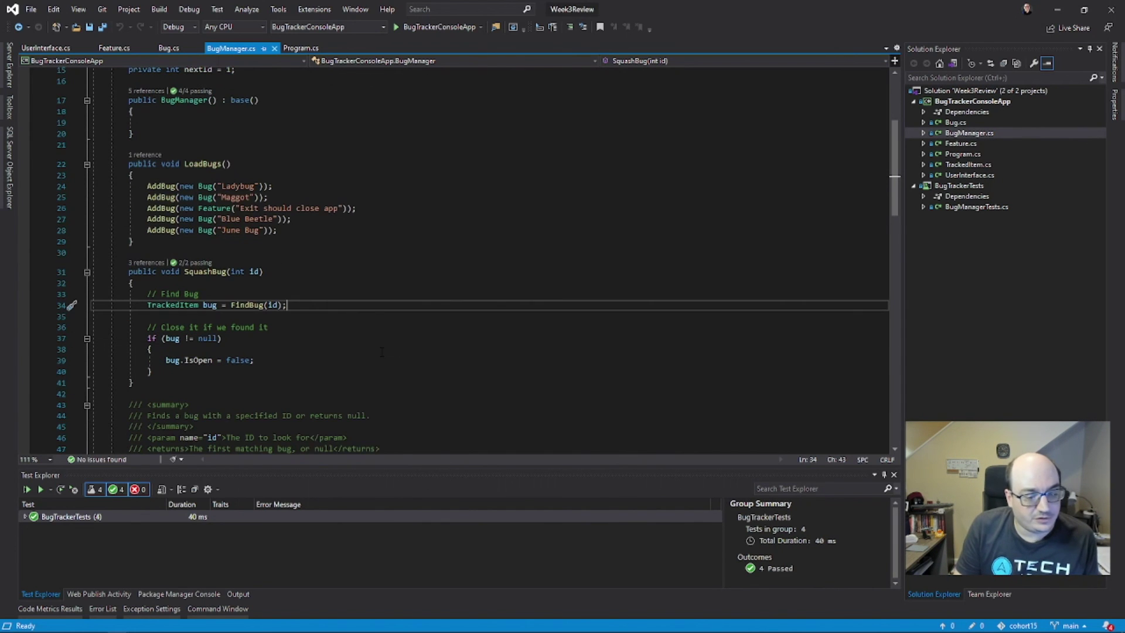